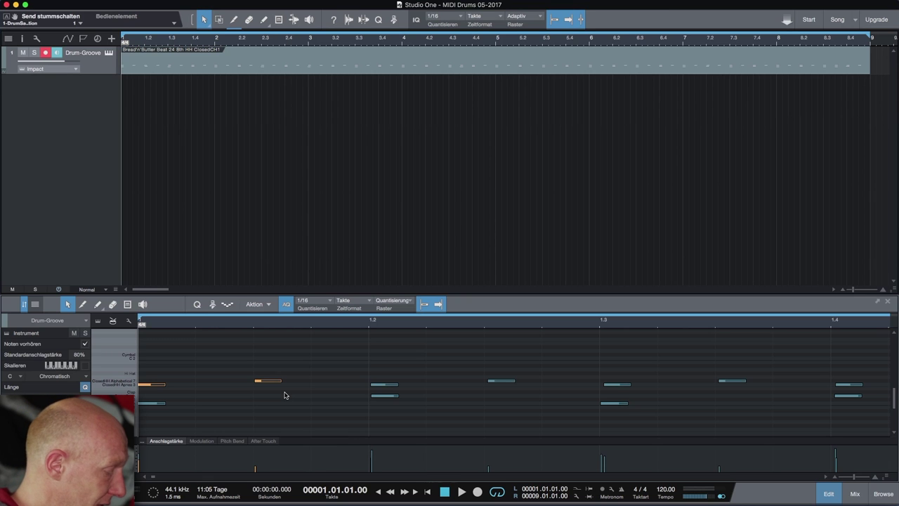
Step: Open the mixer and audition the groove with the Impact drum instrument open, closing the instrument when finished
{"action": "key", "text": "F3"}
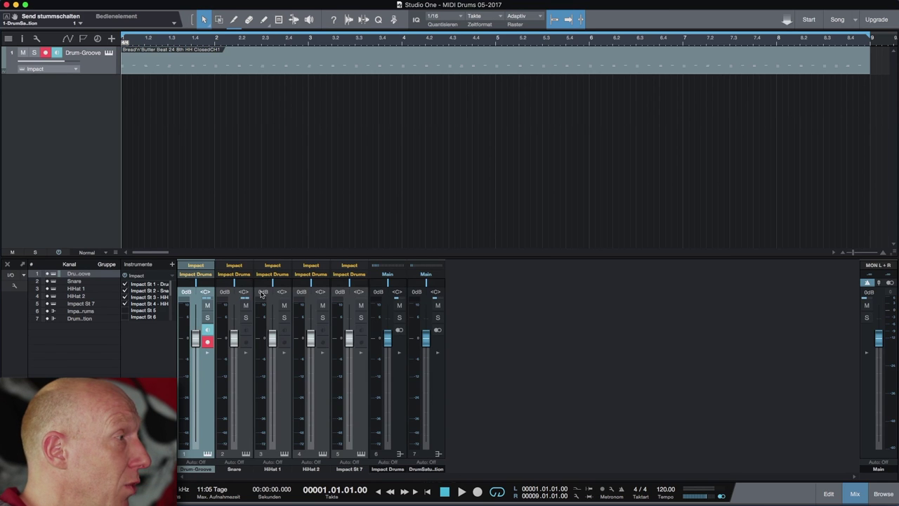
{"action": "left_click", "coordinate": [200, 268]}
{"action": "left_click_drag", "start_coordinate": [334, 96], "coordinate": [394, 98]}
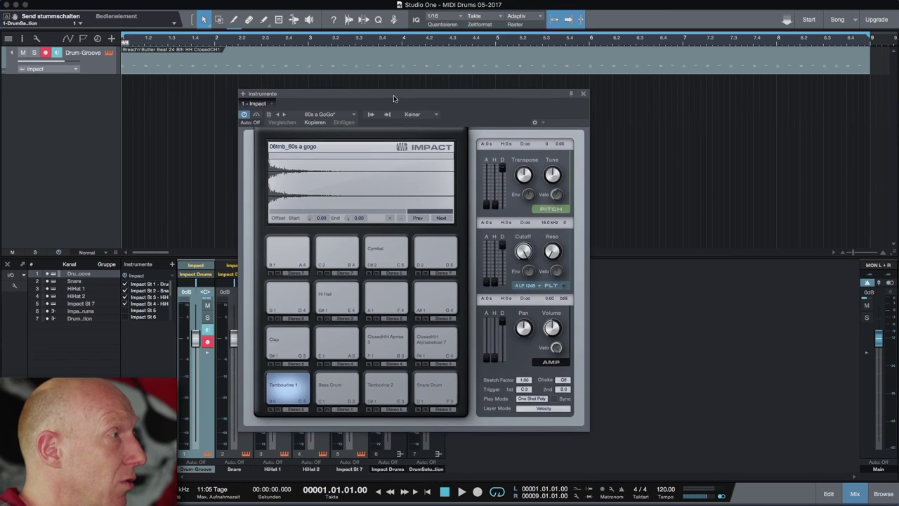
{"action": "key", "text": "space"}
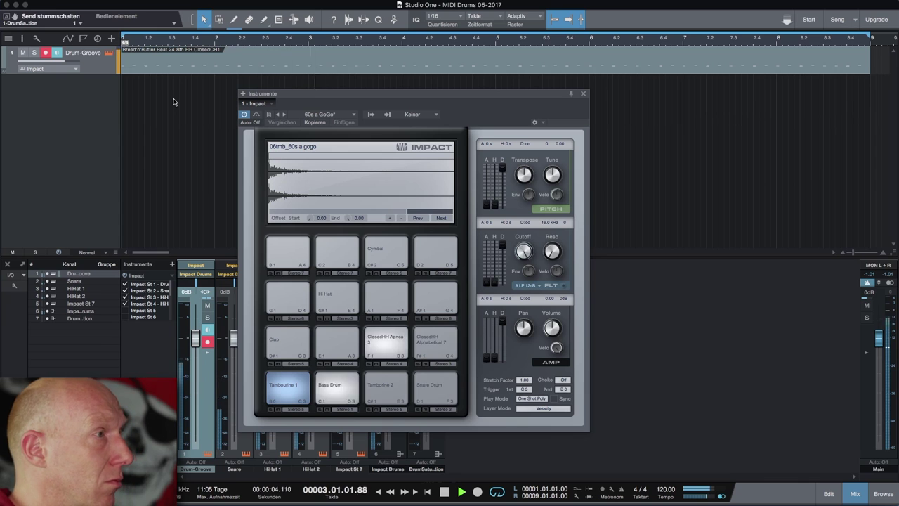
{"action": "key", "text": "space"}
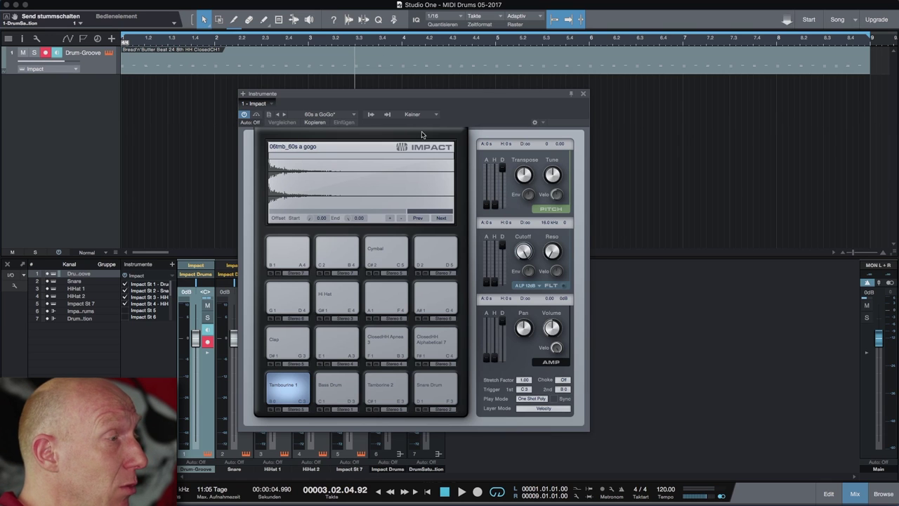
{"action": "left_click", "coordinate": [583, 95]}
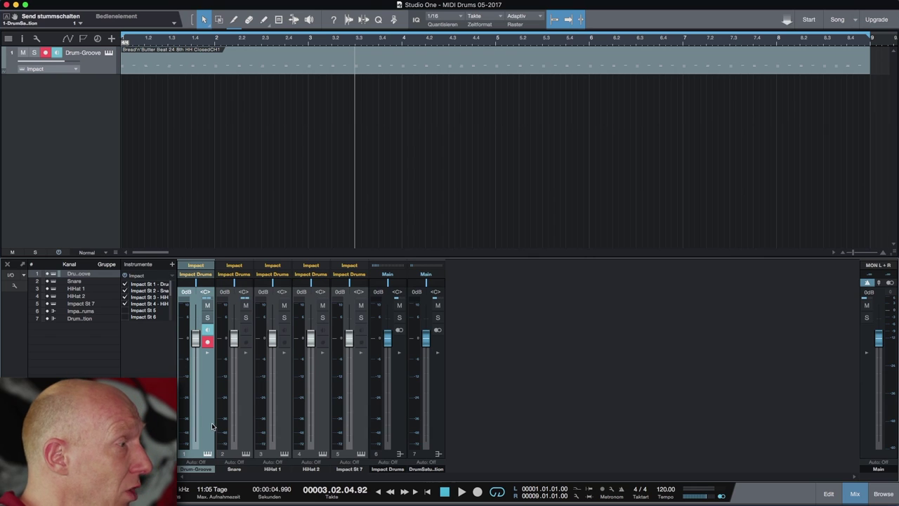
Step: Rename the Drum-Groove channel as Kick
{"action": "double_click", "coordinate": [196, 469]}
{"action": "type", "text": "Kick"}
{"action": "key", "text": "Return"}
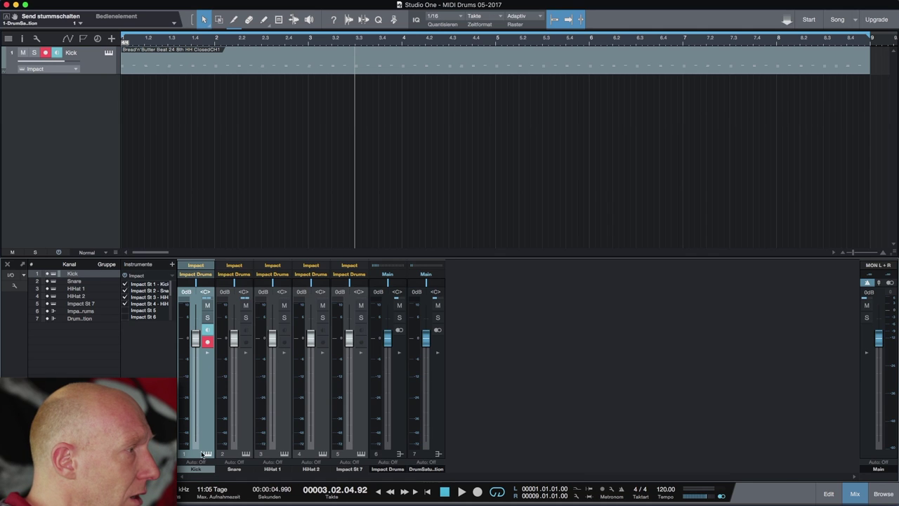
Step: Expand the inserts and sends of the Kick, Snare, HiHat 1, HiHat 2, Impact Drums and Drum Saturation channels, leaving Impact St 7 collapsed
{"action": "left_click", "coordinate": [208, 352]}
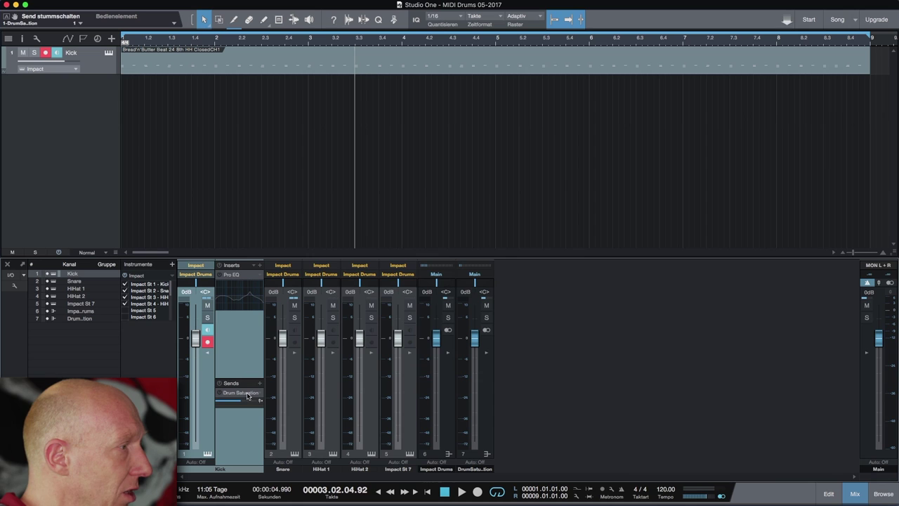
{"action": "left_click", "coordinate": [295, 354]}
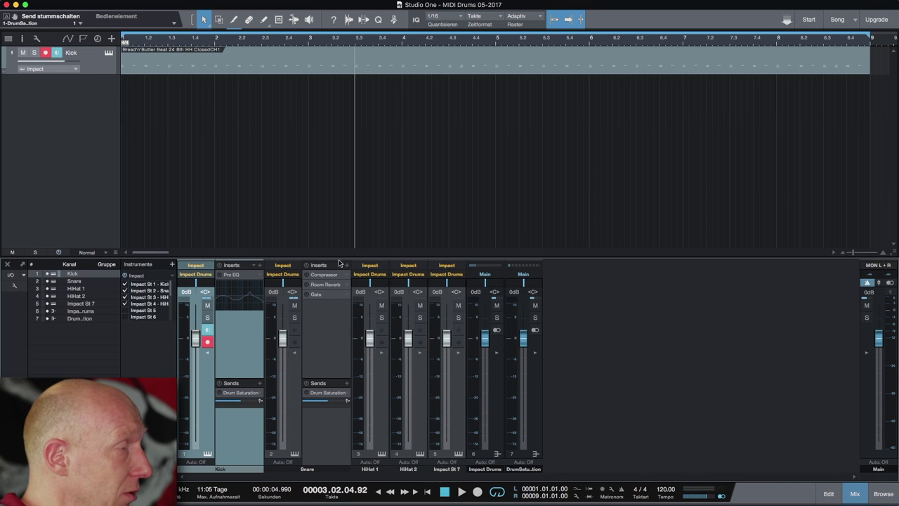
{"action": "left_click", "coordinate": [383, 356]}
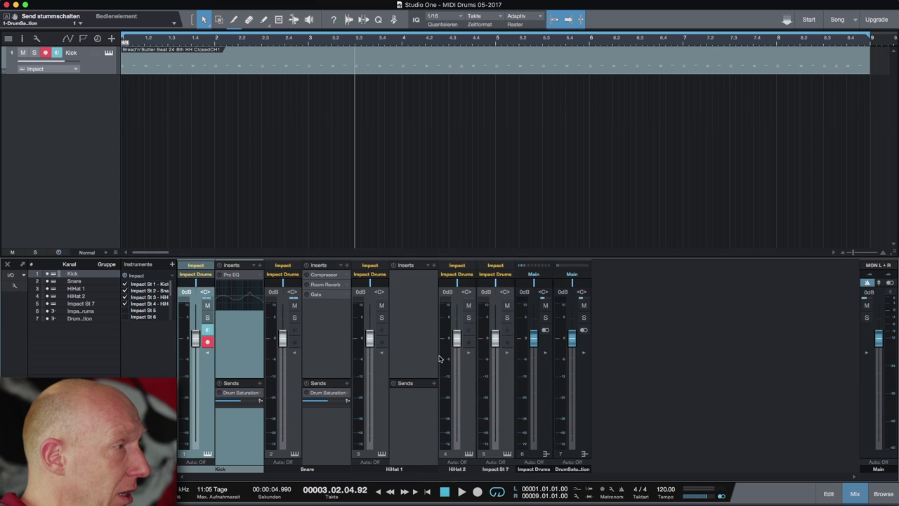
{"action": "left_click", "coordinate": [469, 357]}
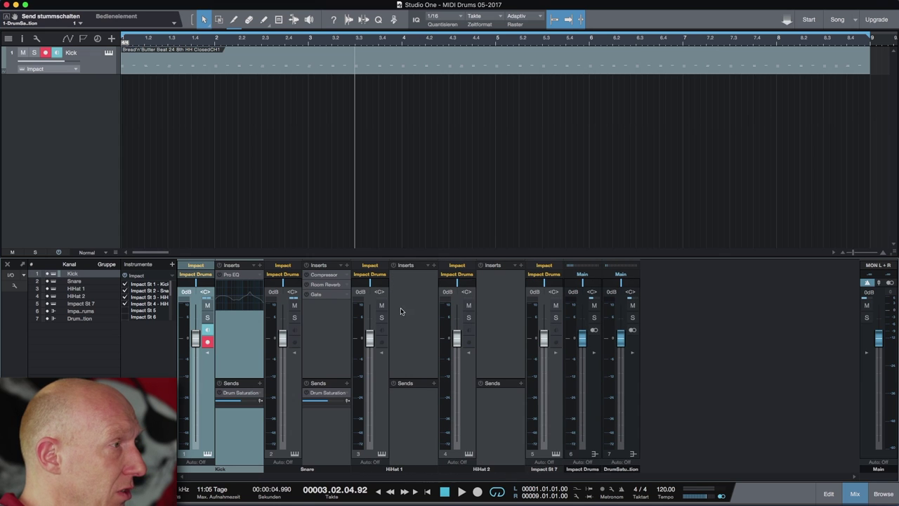
{"action": "left_click", "coordinate": [554, 355]}
{"action": "left_click", "coordinate": [556, 355]}
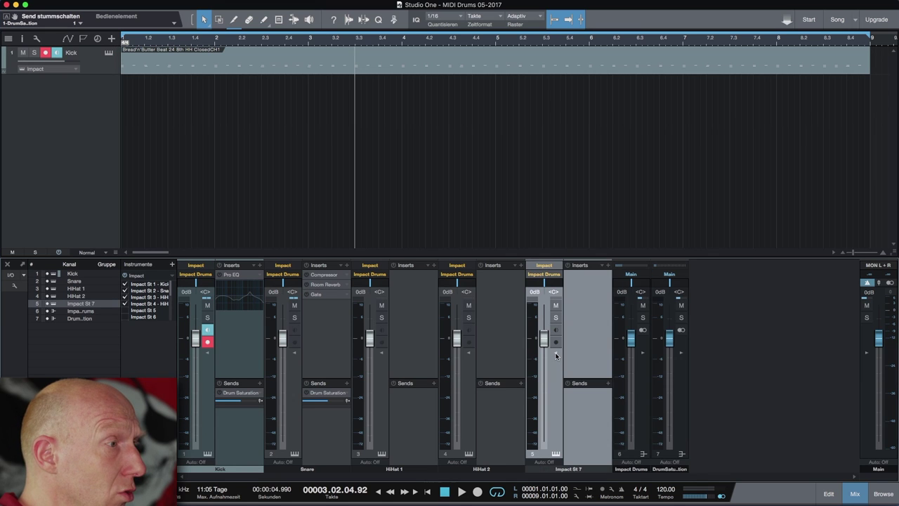
{"action": "left_click", "coordinate": [555, 355]}
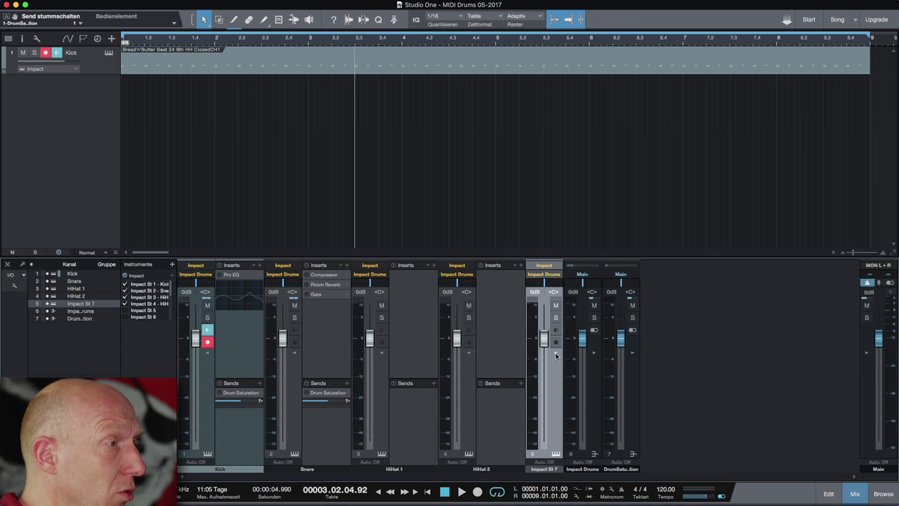
{"action": "left_click", "coordinate": [596, 354]}
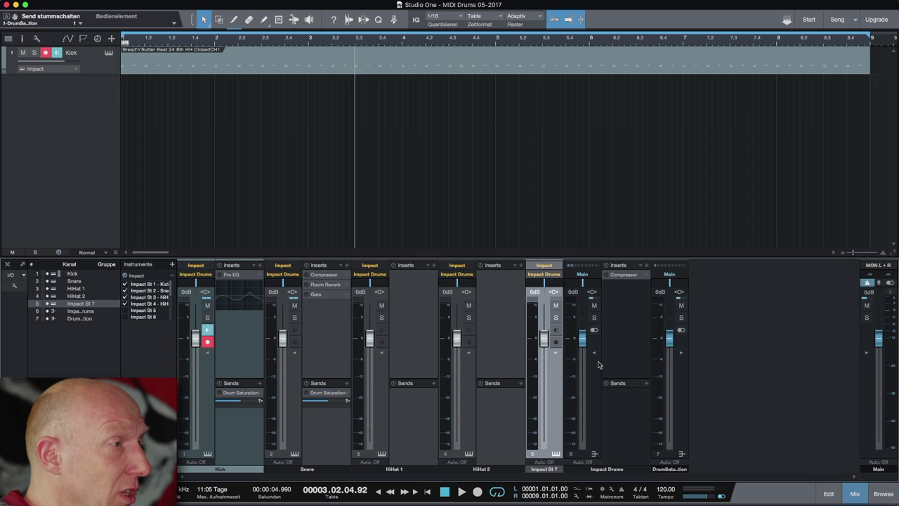
{"action": "left_click", "coordinate": [687, 371]}
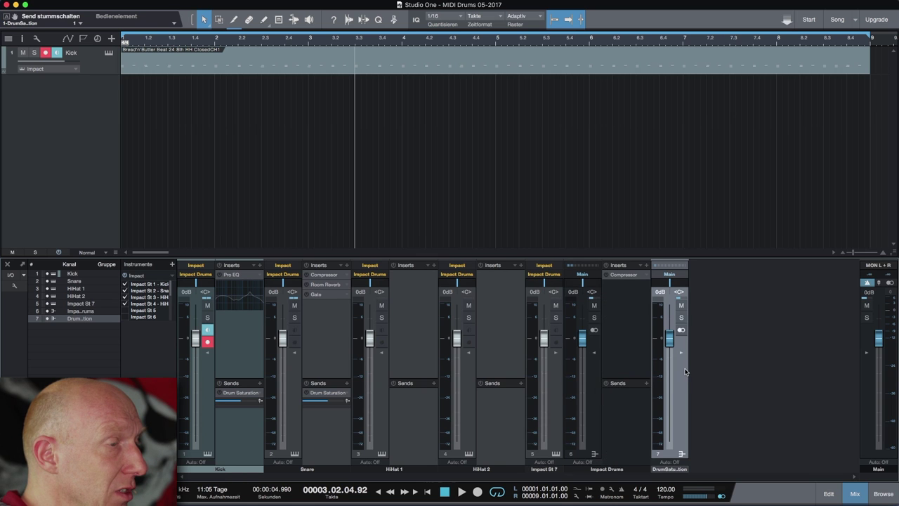
{"action": "left_click", "coordinate": [686, 355]}
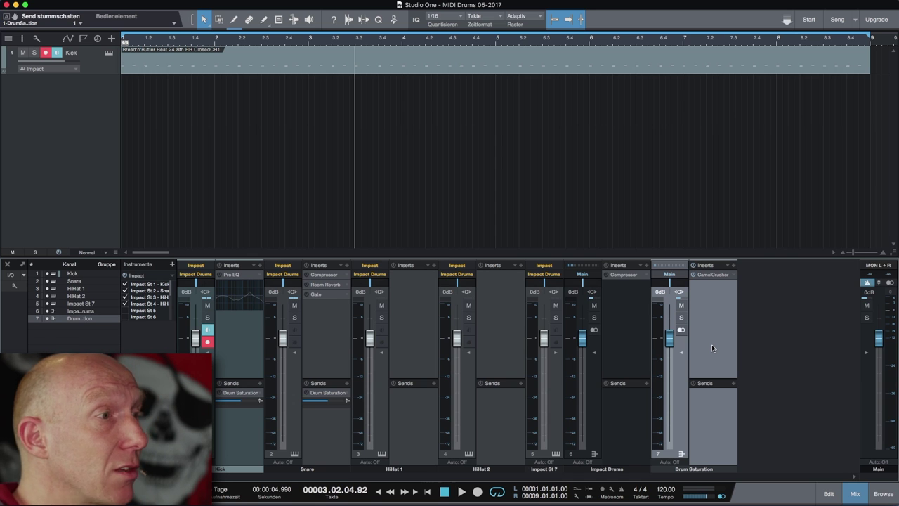
Step: Open CamelCrusher on the Drum Saturation channel and activate the Kick and Snare sends feeding that channel
{"action": "left_click", "coordinate": [714, 275]}
{"action": "left_click_drag", "start_coordinate": [171, 136], "coordinate": [433, 135]}
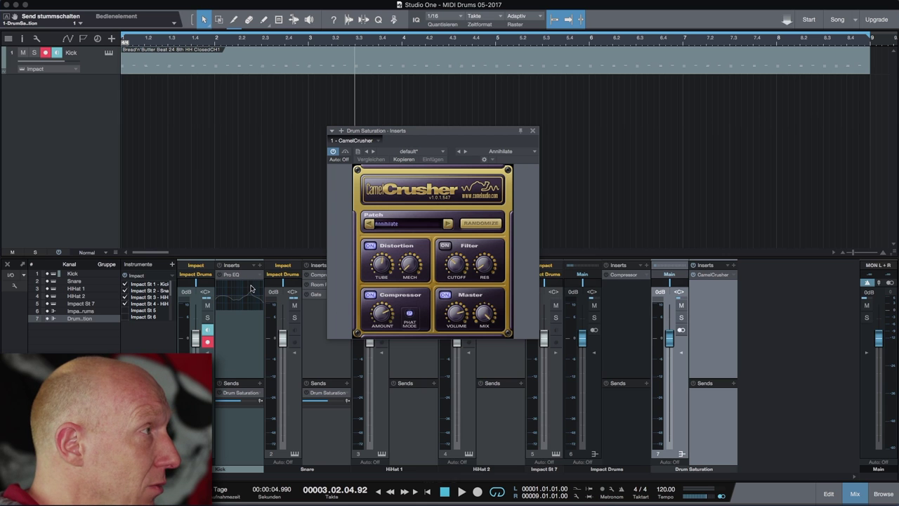
{"action": "key", "text": "comma"}
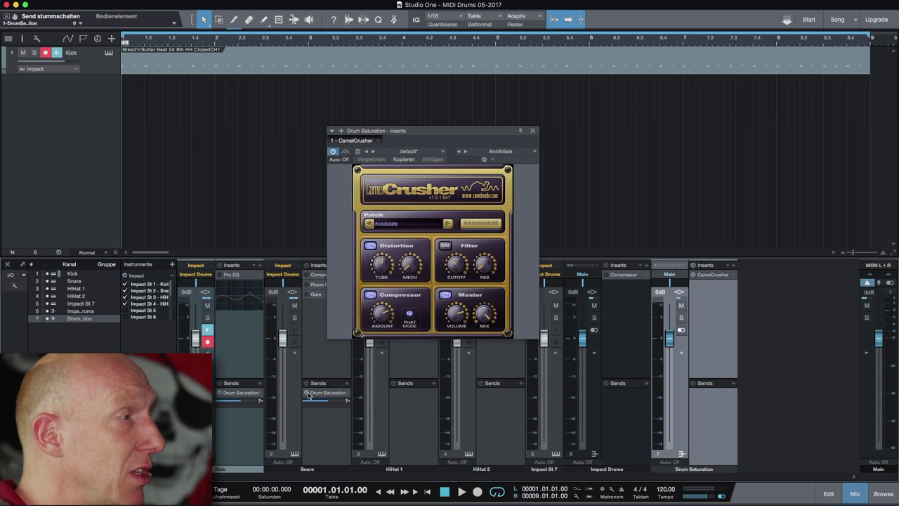
Step: Play the groove with the Drum Saturation channel muted and unmuted to compare the CamelCrusher effect, ending unmuted with the plug-in closed
{"action": "left_click", "coordinate": [681, 306]}
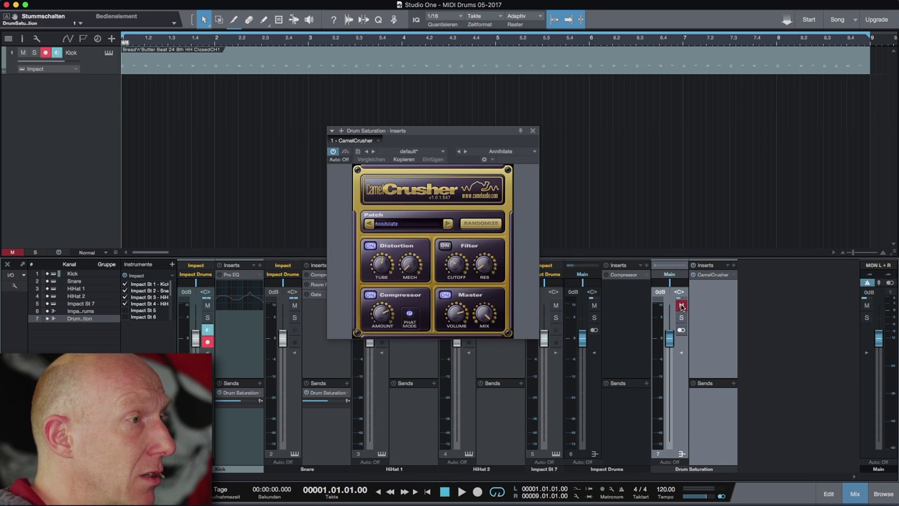
{"action": "left_click_drag", "start_coordinate": [420, 134], "coordinate": [333, 158]}
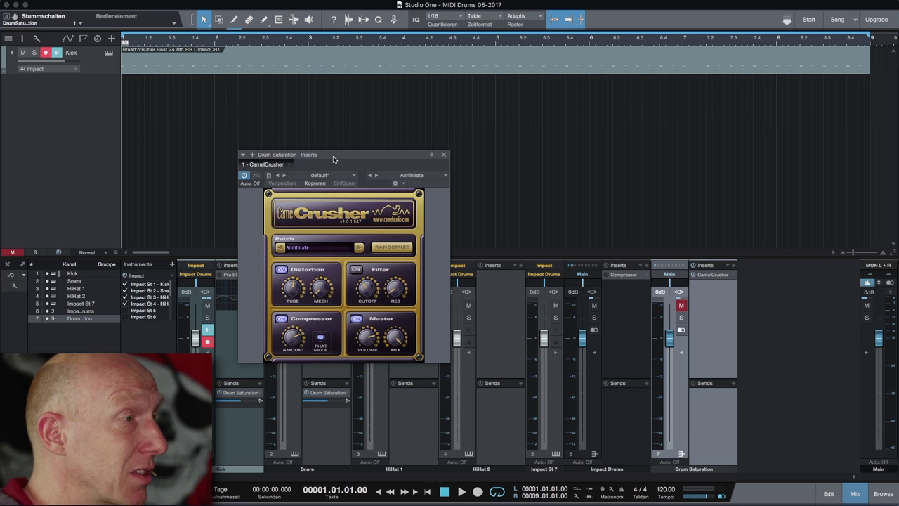
{"action": "key", "text": "space"}
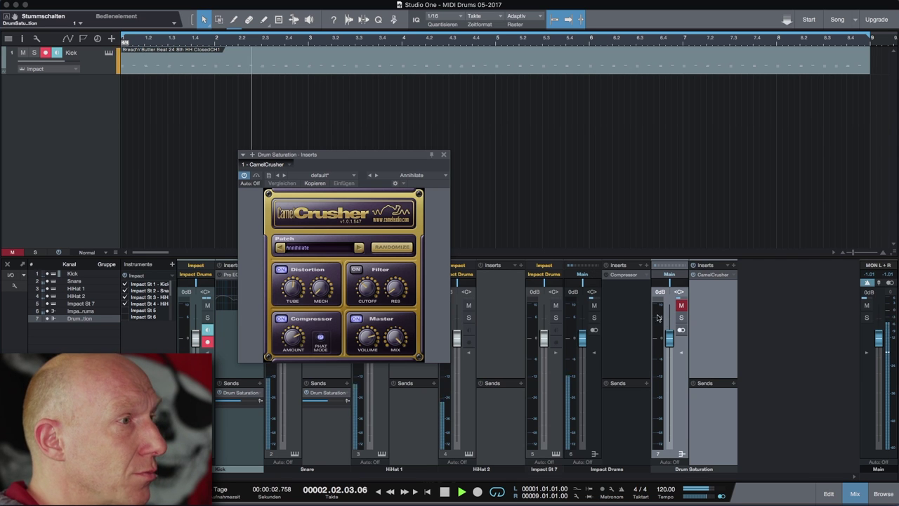
{"action": "left_click", "coordinate": [681, 306]}
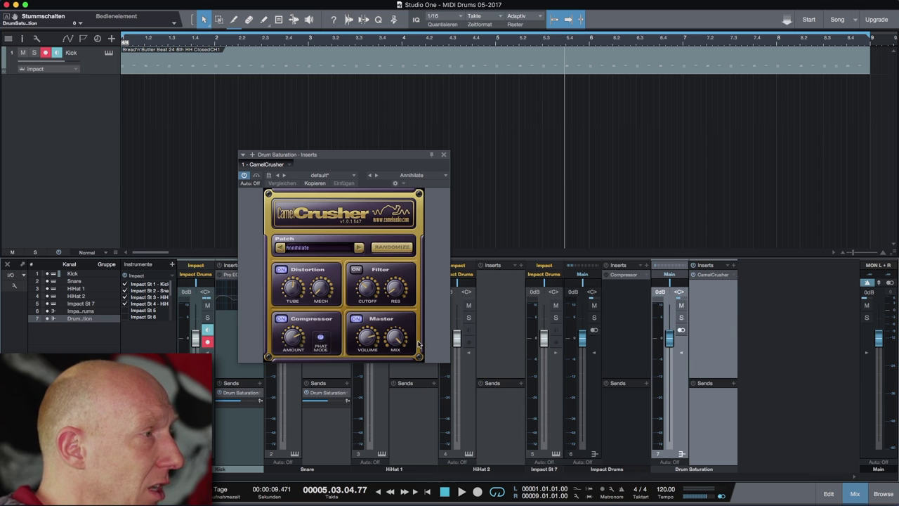
{"action": "left_click", "coordinate": [443, 155]}
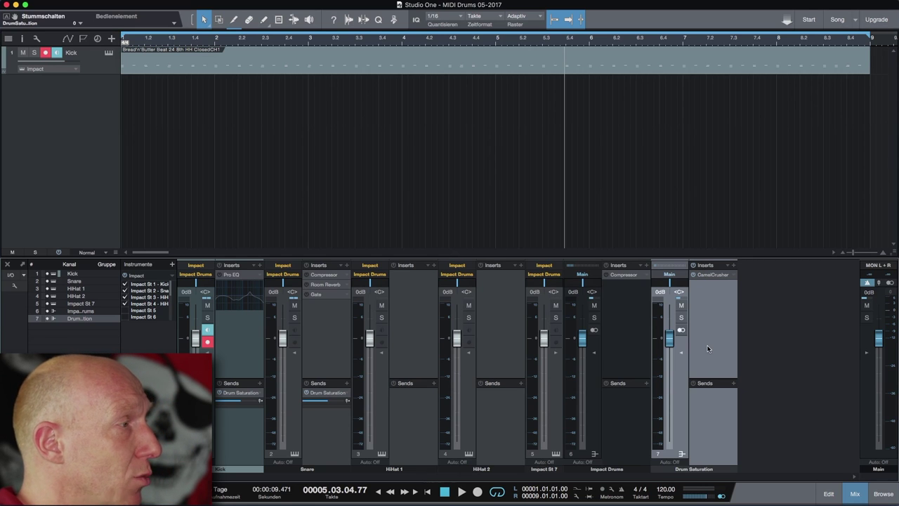
Step: Return to the start of the song and open the Pro EQ insert on the Kick channel
{"action": "key", "text": "comma"}
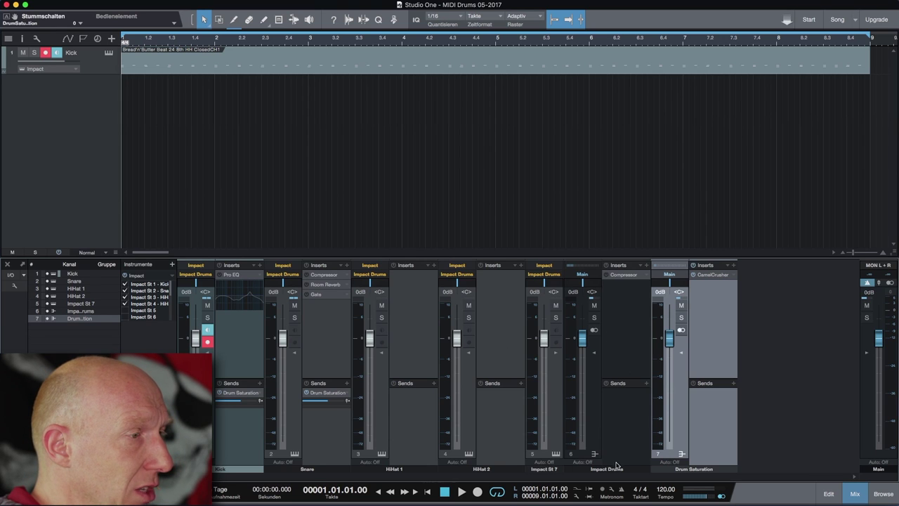
{"action": "left_click", "coordinate": [596, 421]}
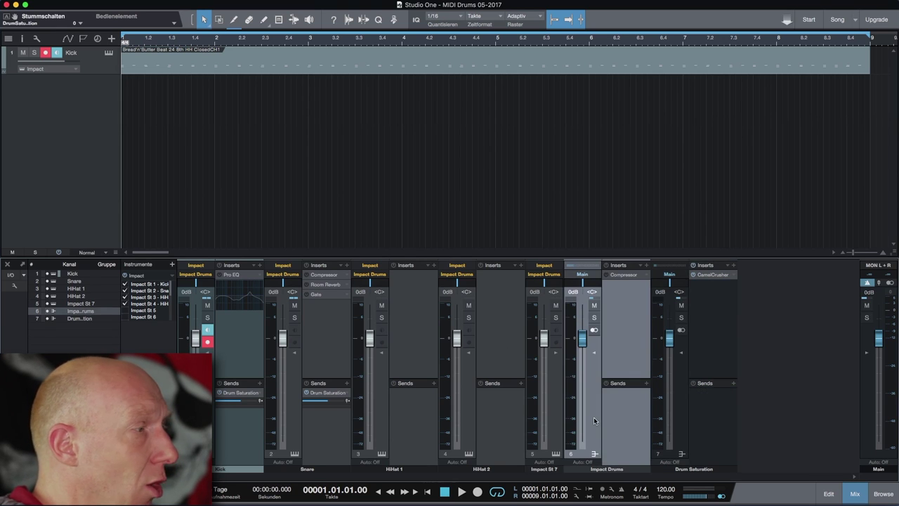
{"action": "left_click", "coordinate": [230, 430]}
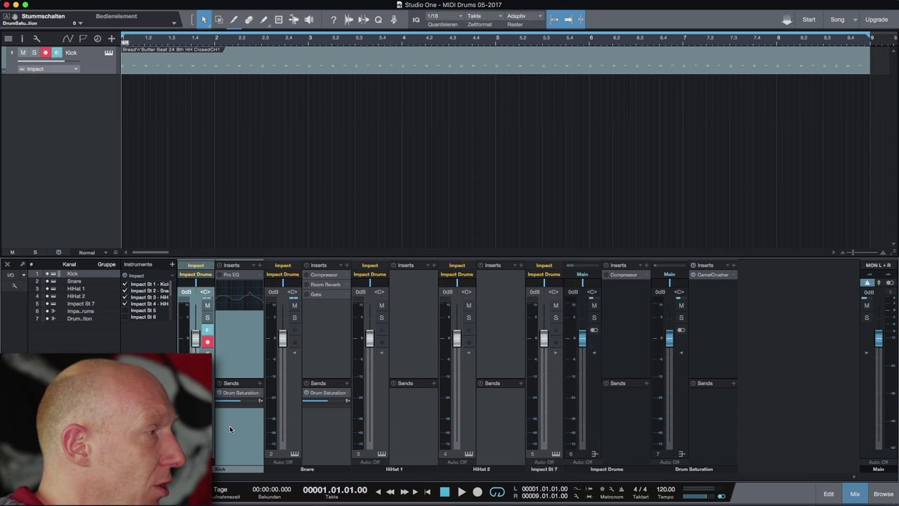
{"action": "left_click", "coordinate": [241, 276]}
{"action": "left_click_drag", "start_coordinate": [430, 149], "coordinate": [415, 143]}
Step: Play the groove while switching the Kick's Pro EQ on and off to compare both sounds, leaving it bypassed
{"action": "left_click", "coordinate": [260, 164]}
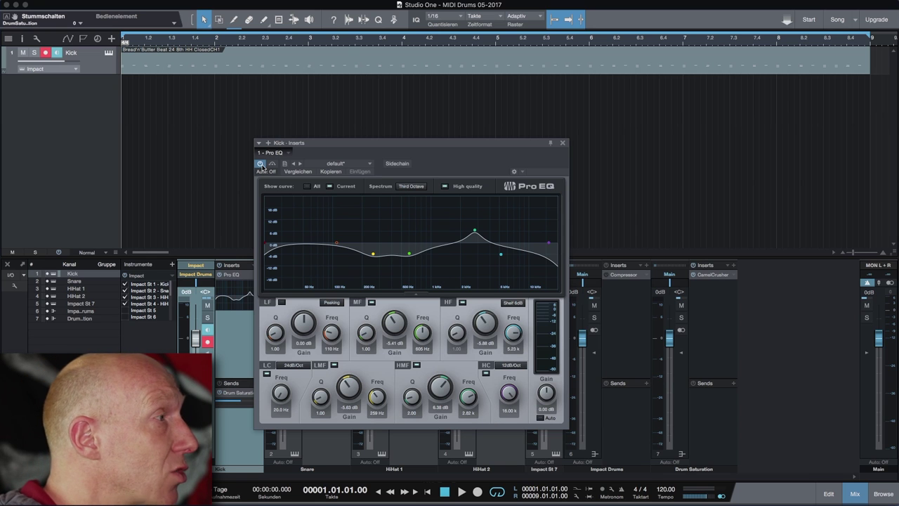
{"action": "left_click", "coordinate": [261, 164]}
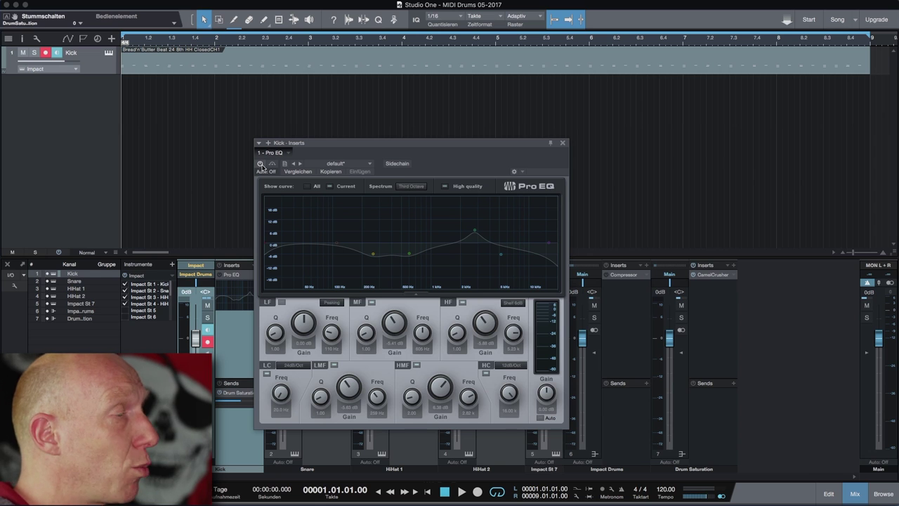
{"action": "key", "text": "space"}
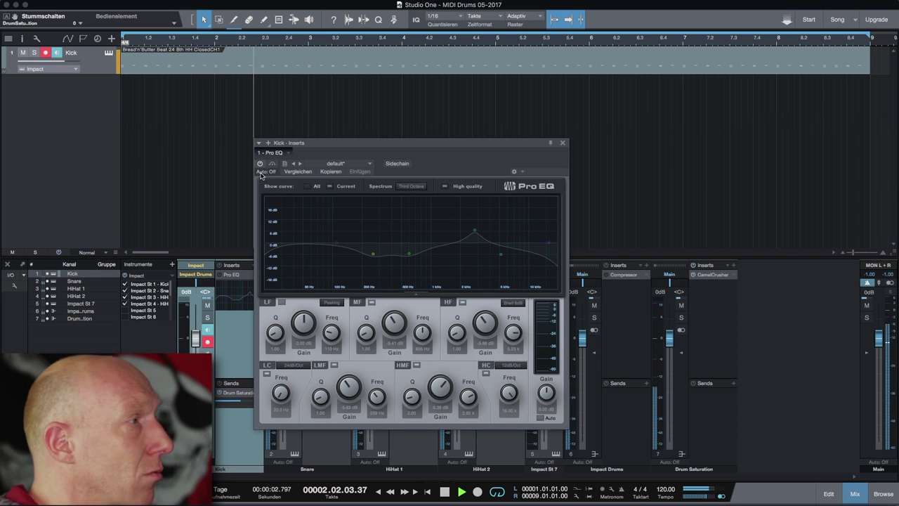
{"action": "left_click", "coordinate": [260, 163]}
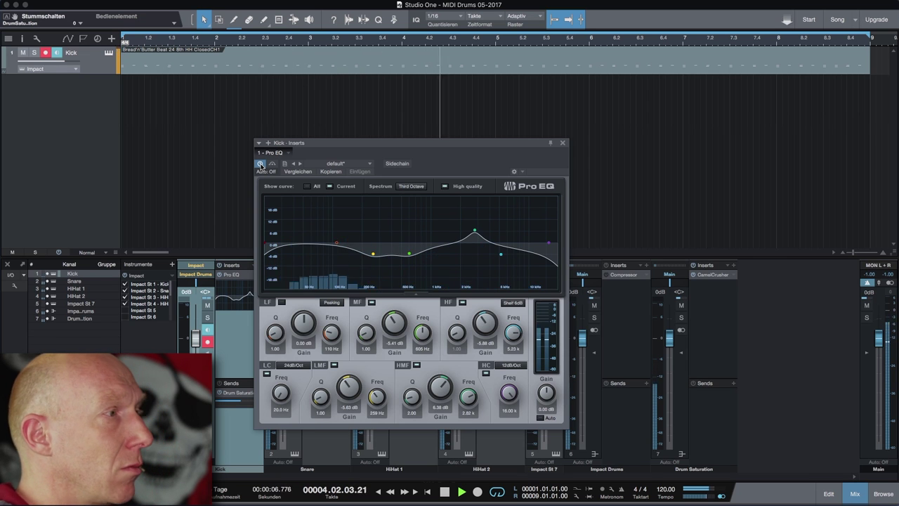
{"action": "left_click", "coordinate": [260, 164]}
{"action": "key", "text": "space"}
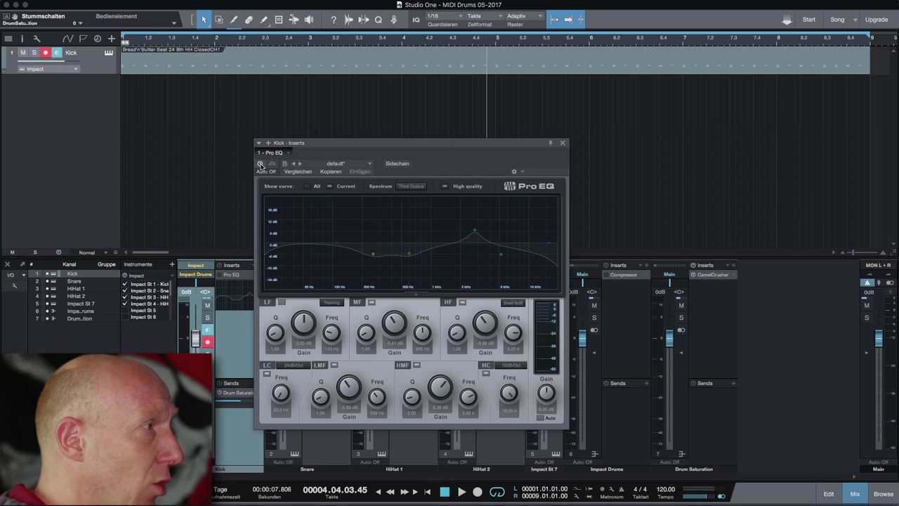
Step: Play the groove again with the Kick's Pro EQ bypassed, activate the EQ during playback, and stop
{"action": "key", "text": "space"}
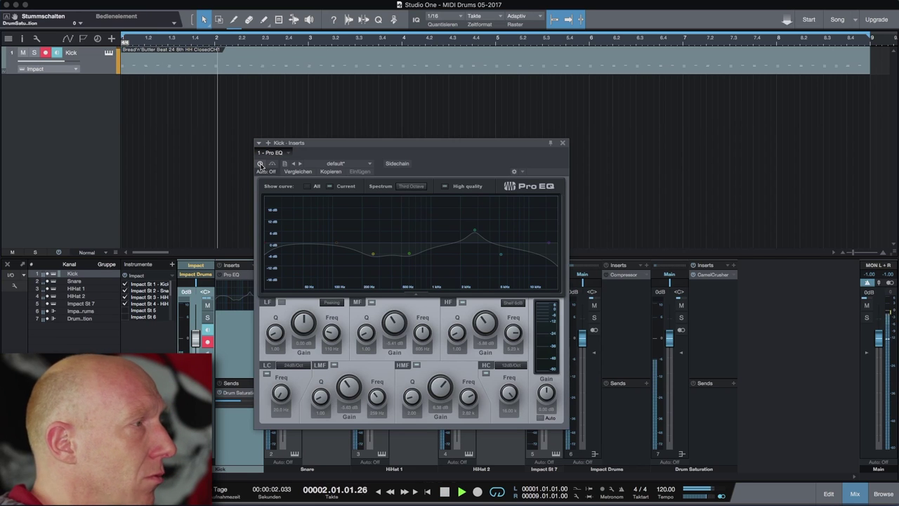
{"action": "left_click", "coordinate": [260, 163]}
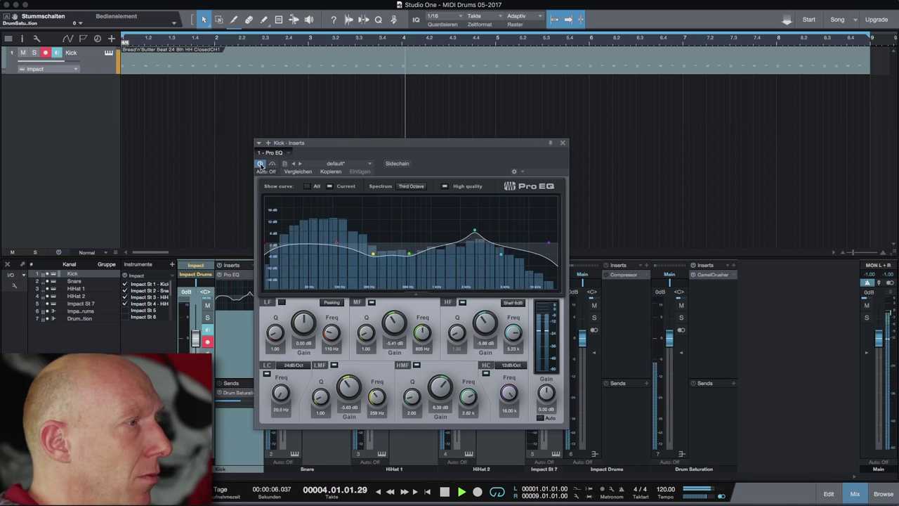
{"action": "key", "text": "space"}
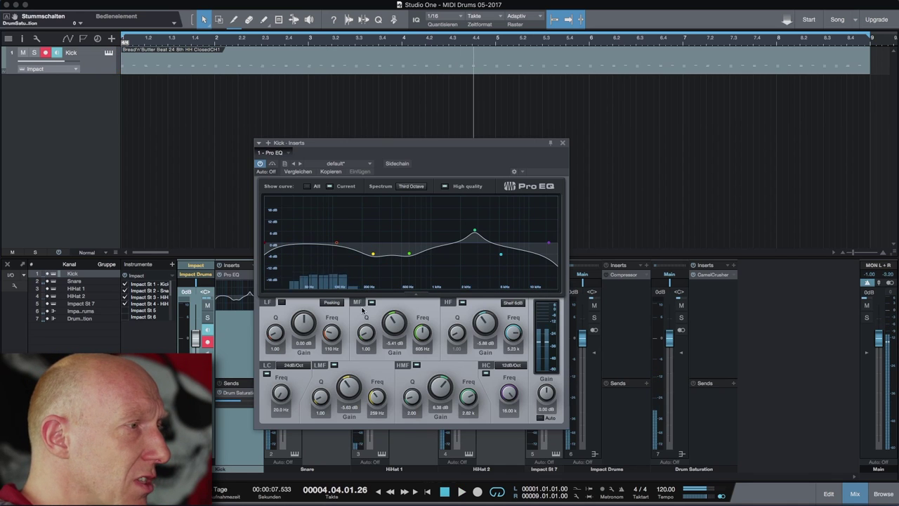
Step: Play the groove from the start with the Kick Pro EQ's HMF band off, reactivate the band during playback, and close the EQ
{"action": "left_click", "coordinate": [417, 366]}
{"action": "key", "text": "Home"}
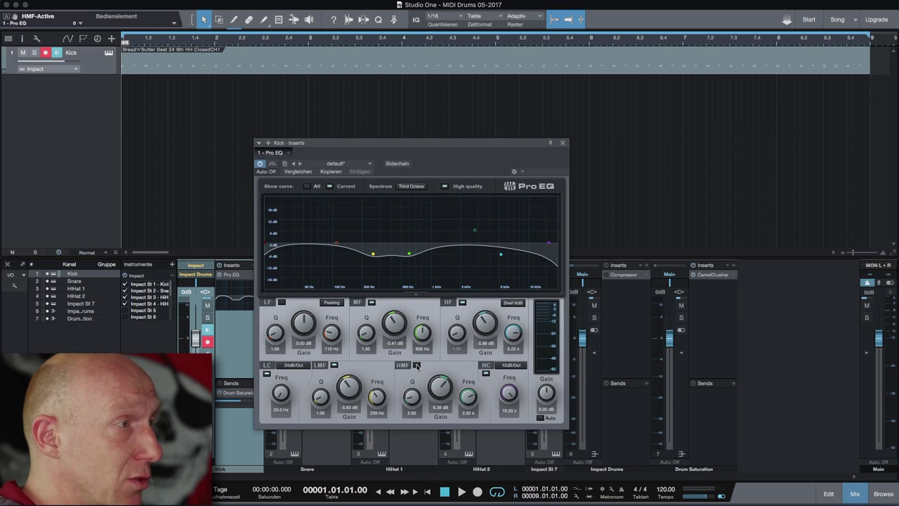
{"action": "key", "text": "space"}
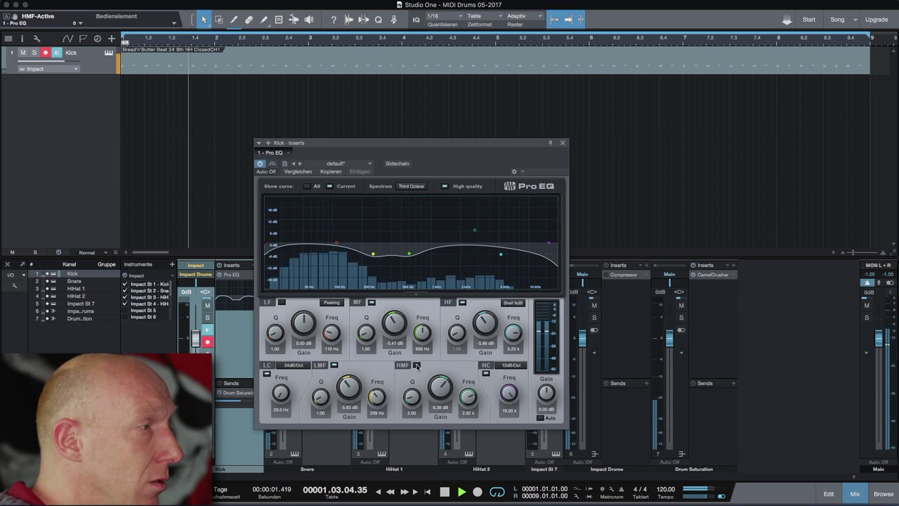
{"action": "left_click", "coordinate": [417, 365]}
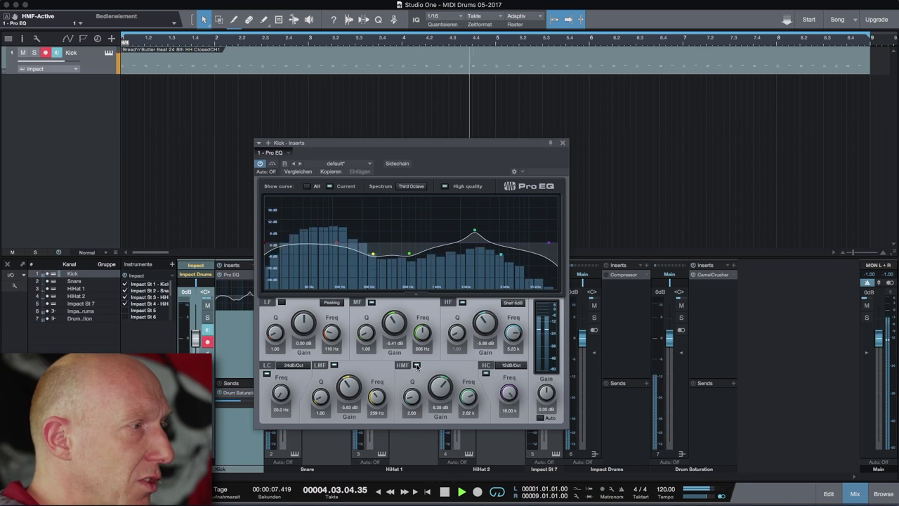
{"action": "key", "text": "space"}
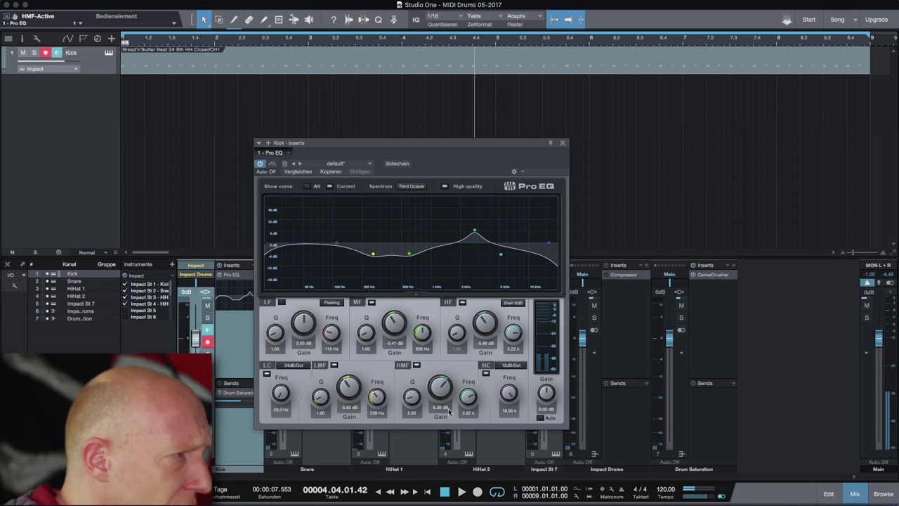
{"action": "left_click", "coordinate": [563, 143]}
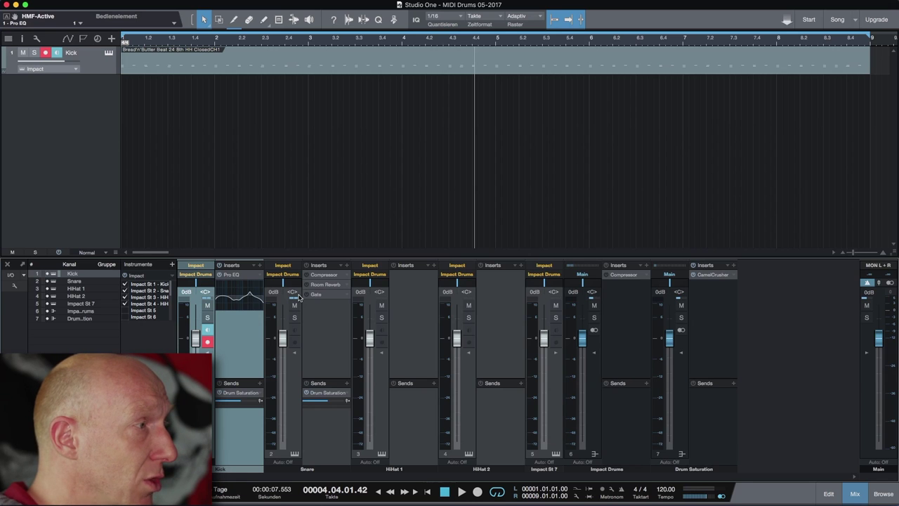
Step: Open the Compressor insert on the Snare channel and move its window down over the mixer
{"action": "left_click", "coordinate": [324, 278]}
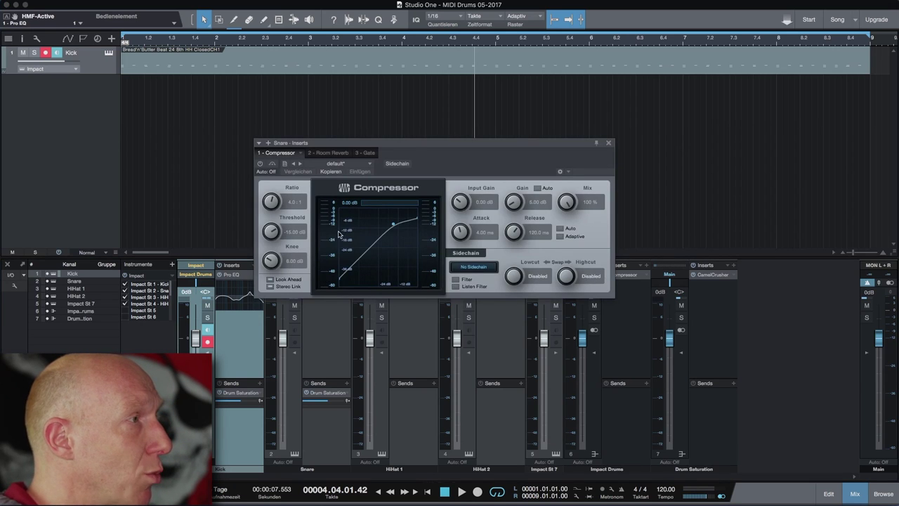
{"action": "left_click_drag", "start_coordinate": [409, 150], "coordinate": [505, 251]}
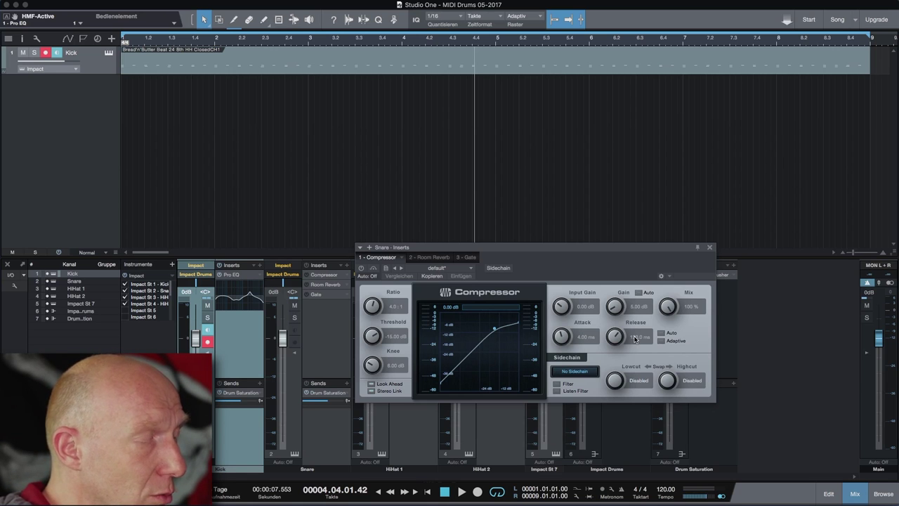
{"action": "left_click_drag", "start_coordinate": [501, 247], "coordinate": [498, 235]}
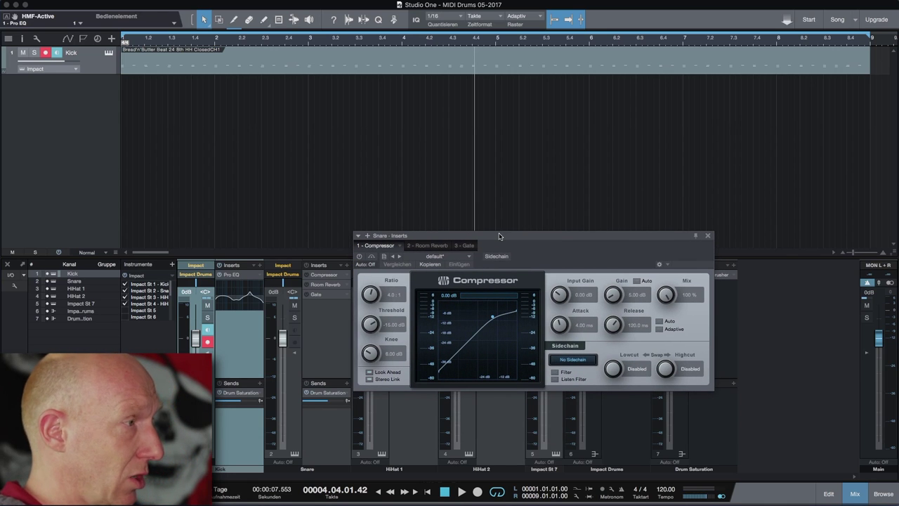
Step: Play the groove while switching the Snare's Compressor off and on to compare, leaving it active and closing its window
{"action": "key", "text": "space"}
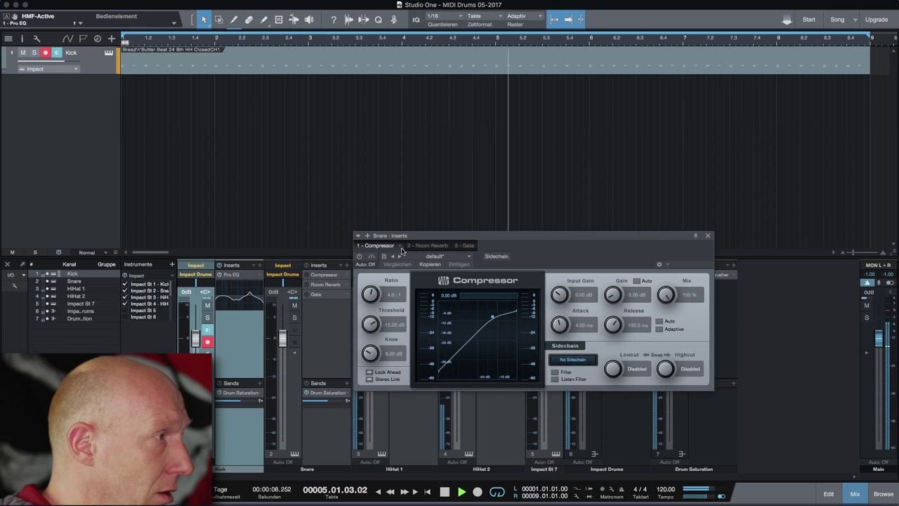
{"action": "left_click", "coordinate": [359, 257]}
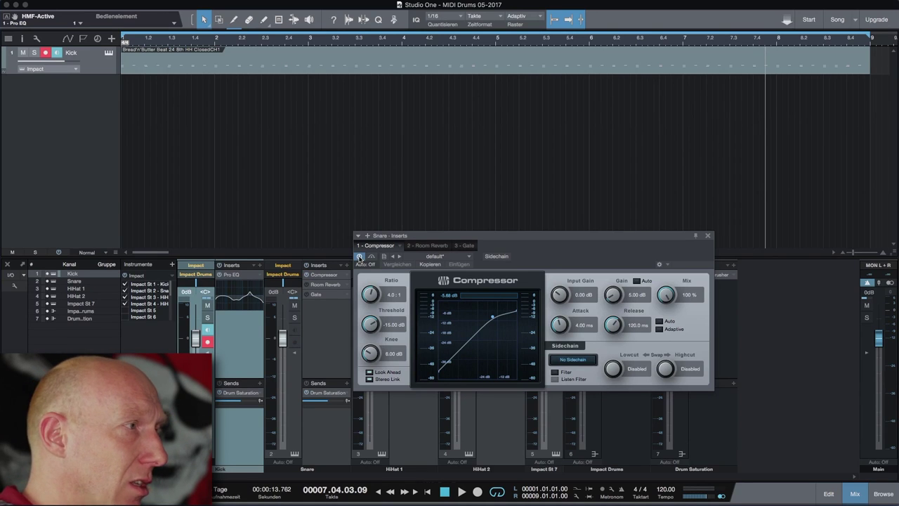
{"action": "key", "text": "space"}
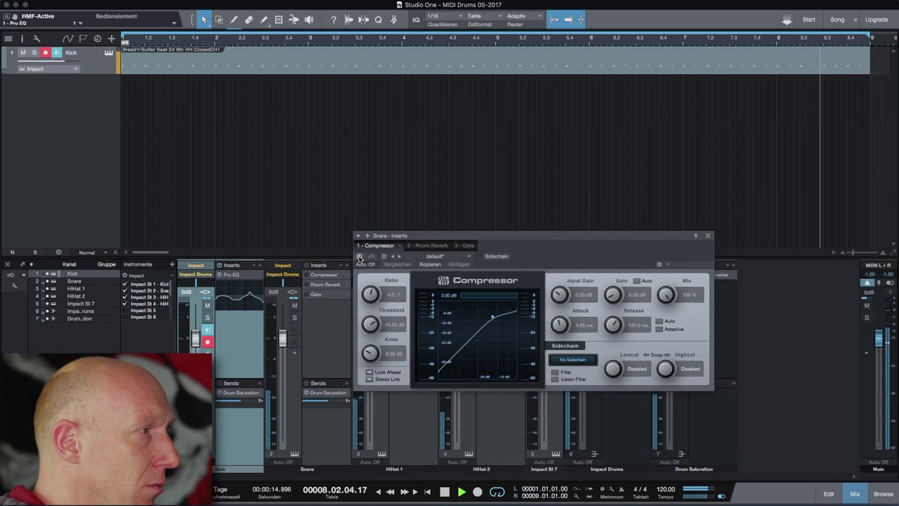
{"action": "left_click", "coordinate": [360, 257]}
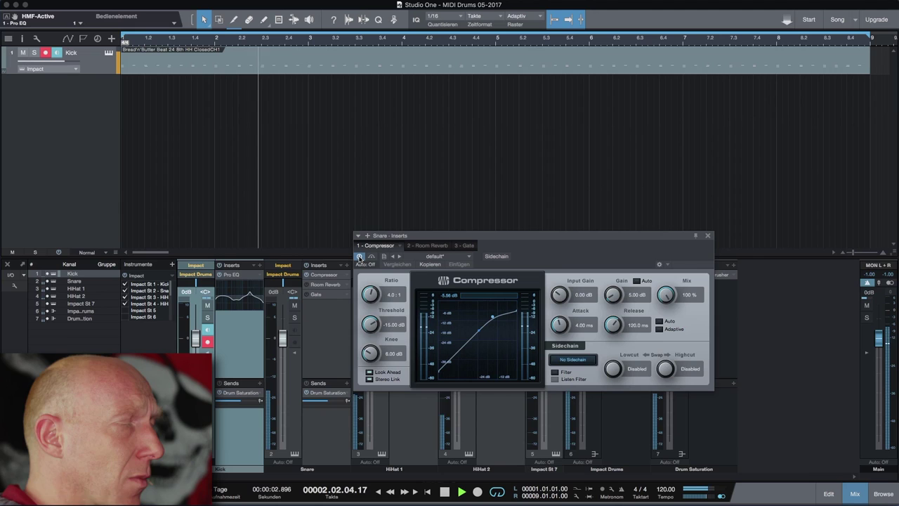
{"action": "key", "text": "space"}
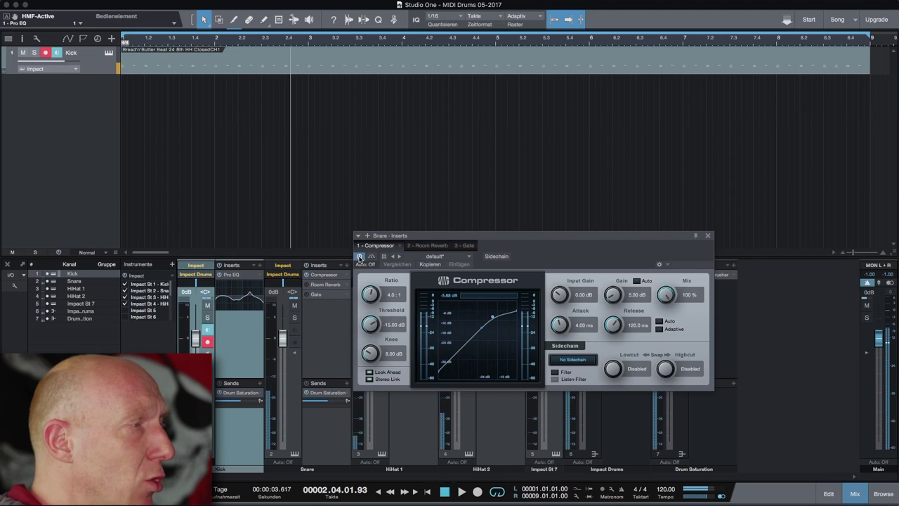
{"action": "left_click", "coordinate": [708, 237]}
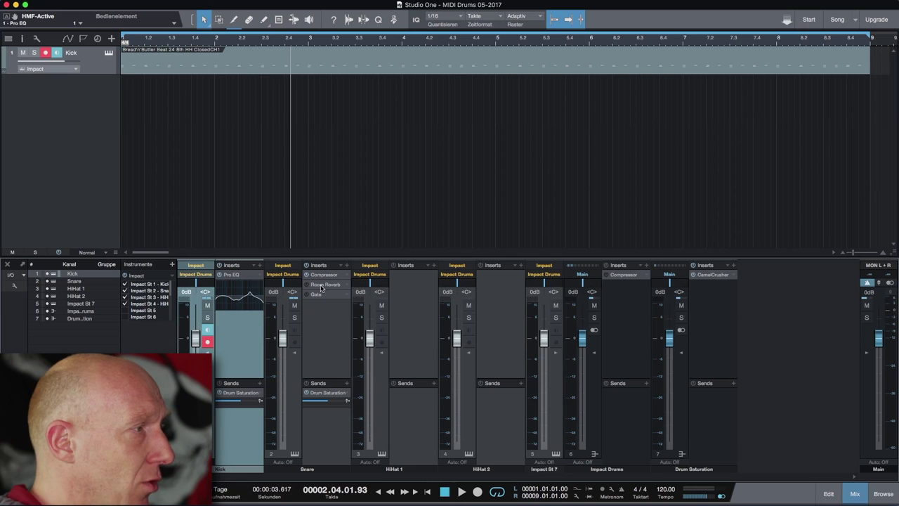
Step: Open the Snare's Room Reverb, activate it while the groove plays, stop playback and close the plug-in
{"action": "left_click", "coordinate": [314, 285]}
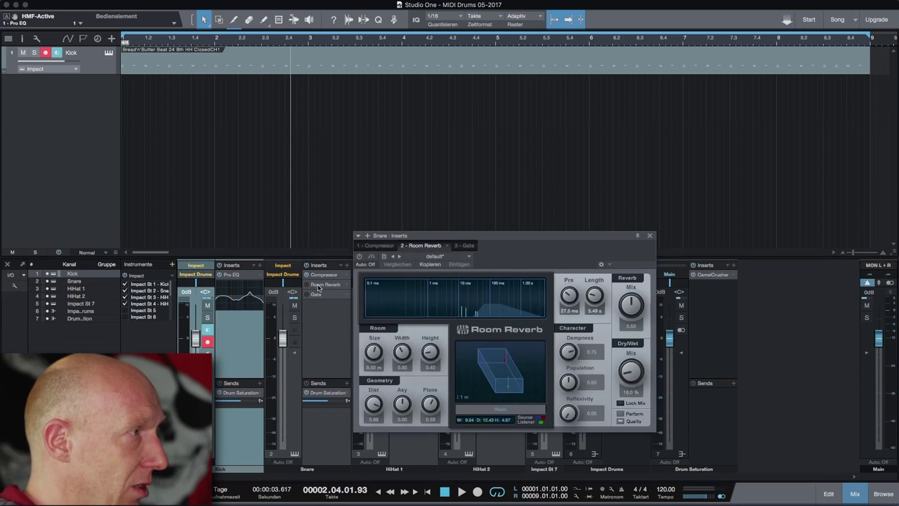
{"action": "left_click_drag", "start_coordinate": [495, 243], "coordinate": [453, 186]}
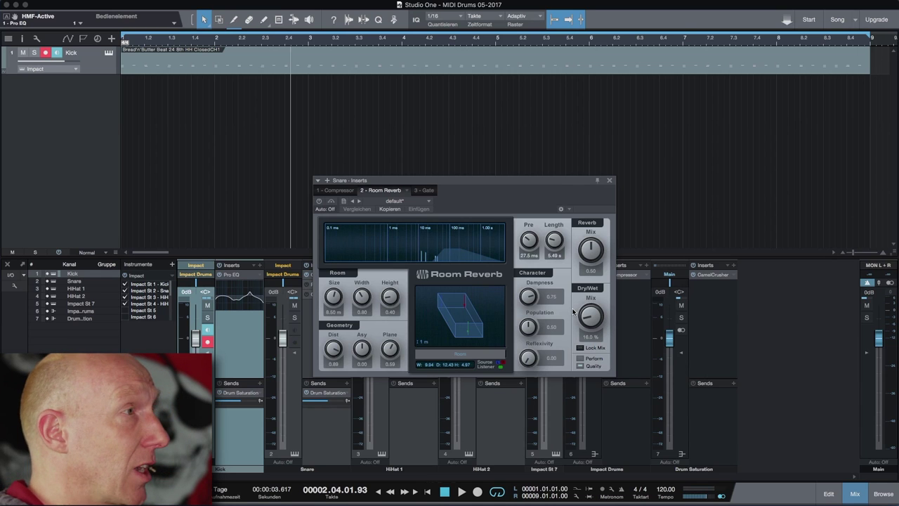
{"action": "key", "text": "space"}
{"action": "left_click", "coordinate": [320, 202]}
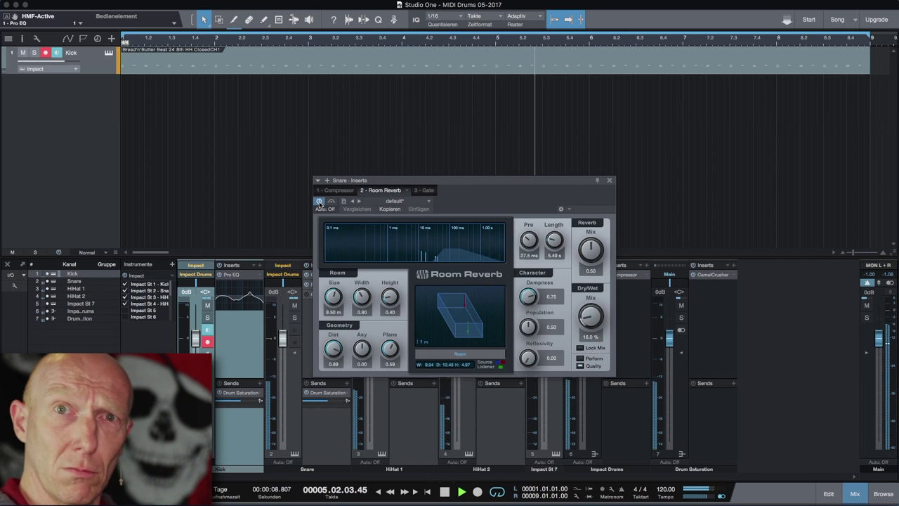
{"action": "key", "text": "space"}
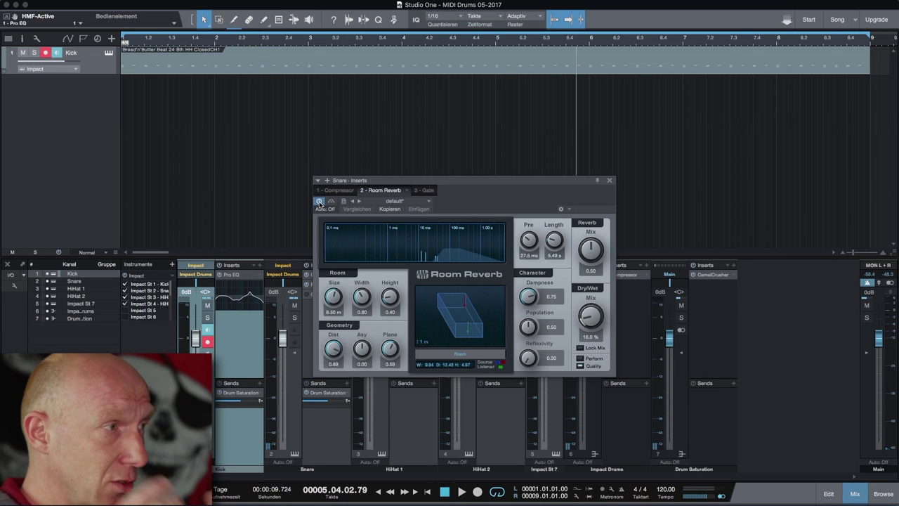
{"action": "left_click", "coordinate": [609, 181]}
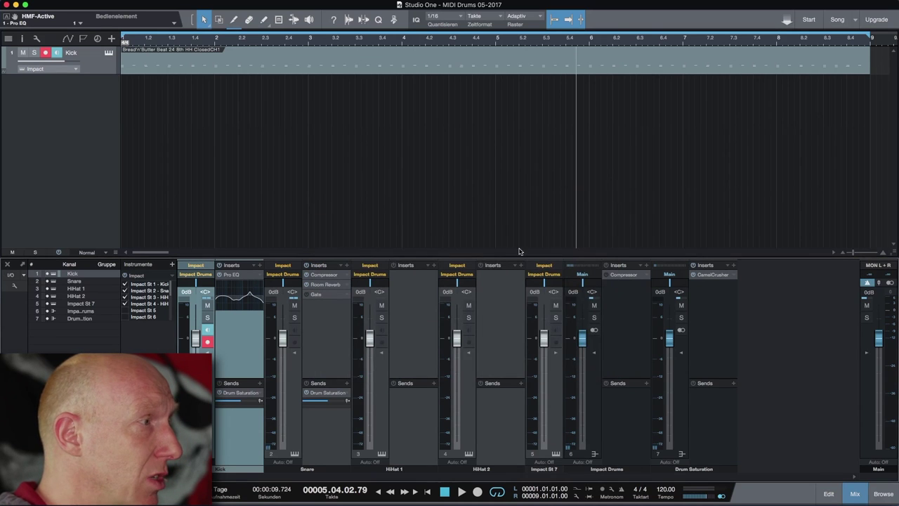
Step: Open the Snare's Gate, activate it while the groove plays, stop playback and close the plug-in
{"action": "double_click", "coordinate": [325, 292]}
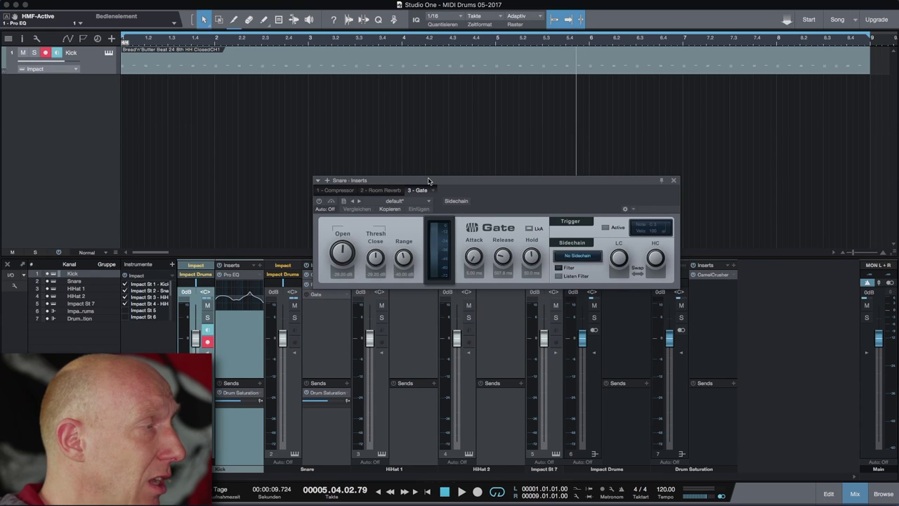
{"action": "left_click_drag", "start_coordinate": [428, 180], "coordinate": [438, 210]}
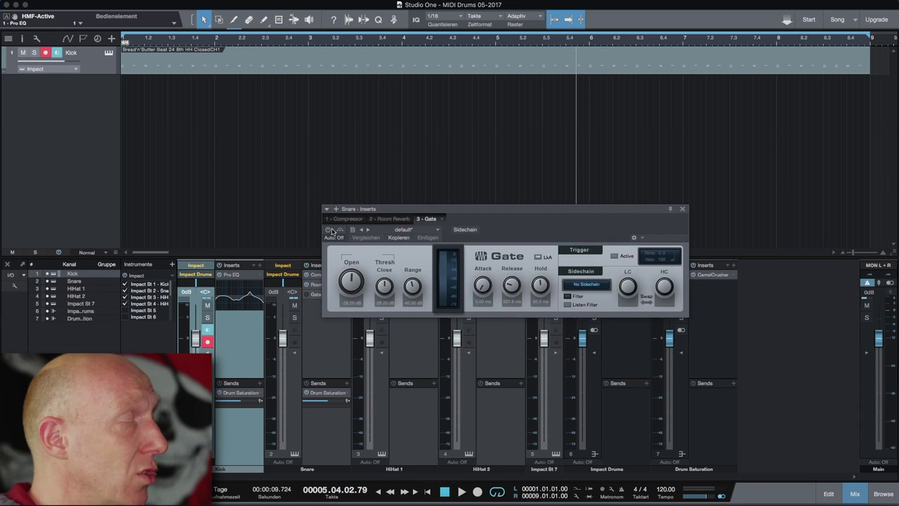
{"action": "key", "text": "space"}
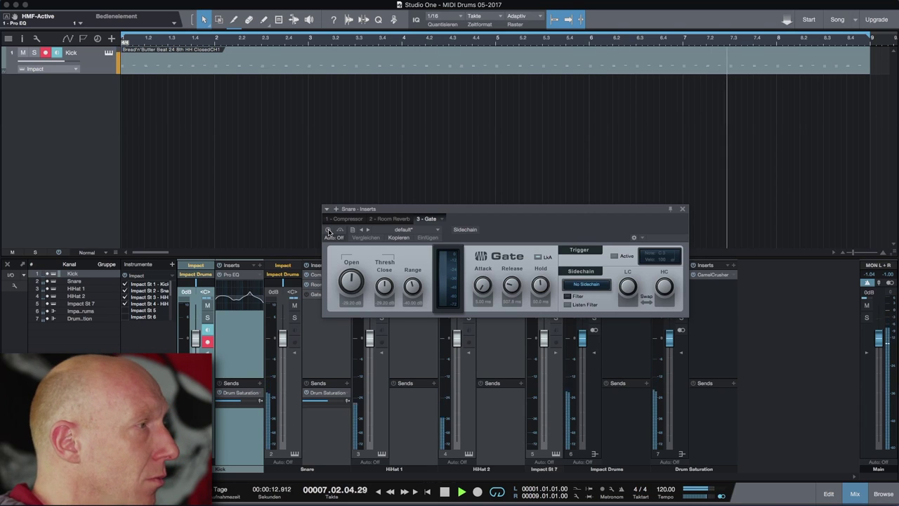
{"action": "left_click", "coordinate": [328, 231]}
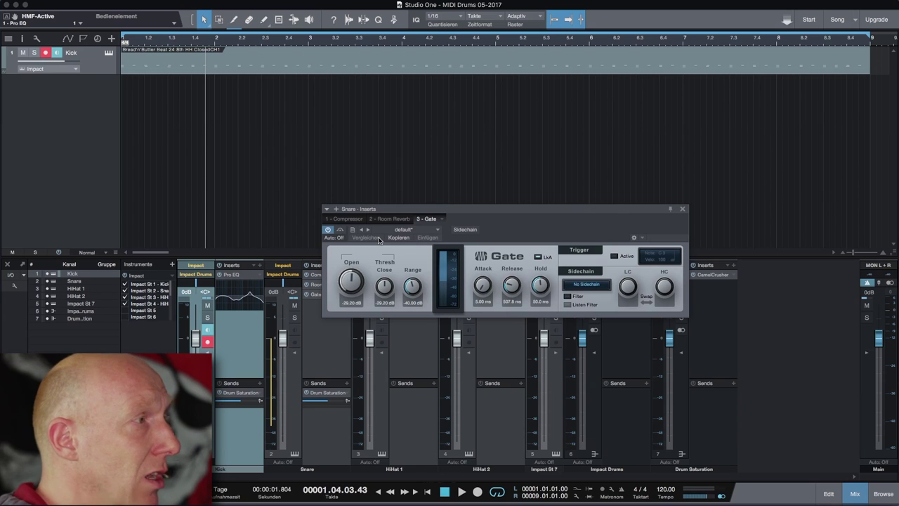
{"action": "left_click", "coordinate": [682, 210]}
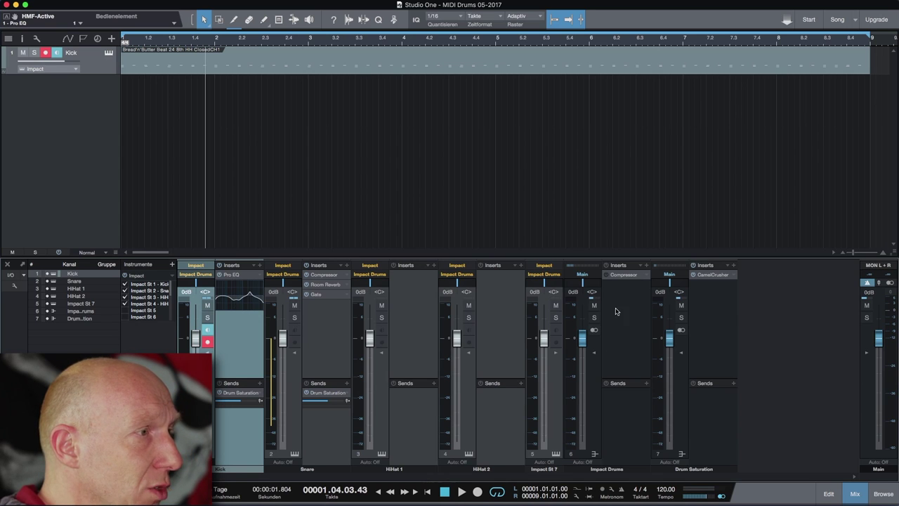
Step: Open the Compressor on the Impact Drums bus, activate it while the groove plays, and stop playback
{"action": "left_click", "coordinate": [625, 275]}
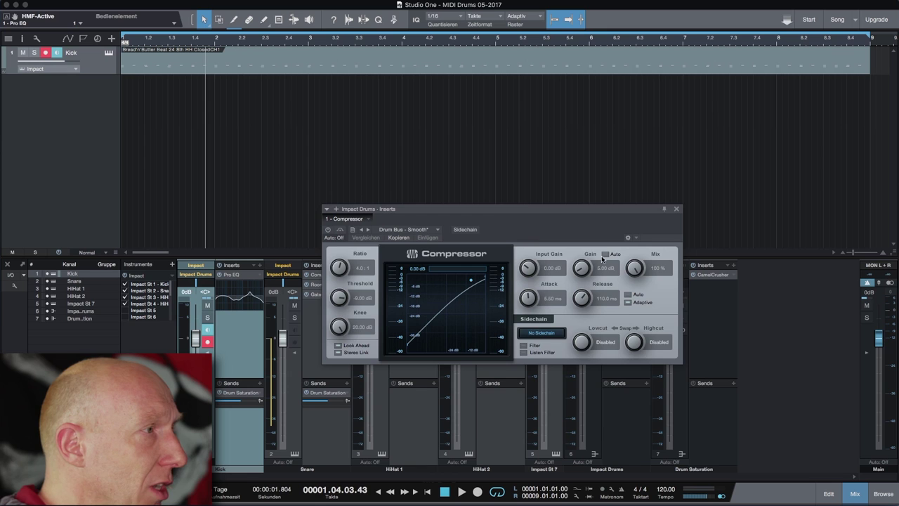
{"action": "left_click_drag", "start_coordinate": [525, 212], "coordinate": [496, 213]}
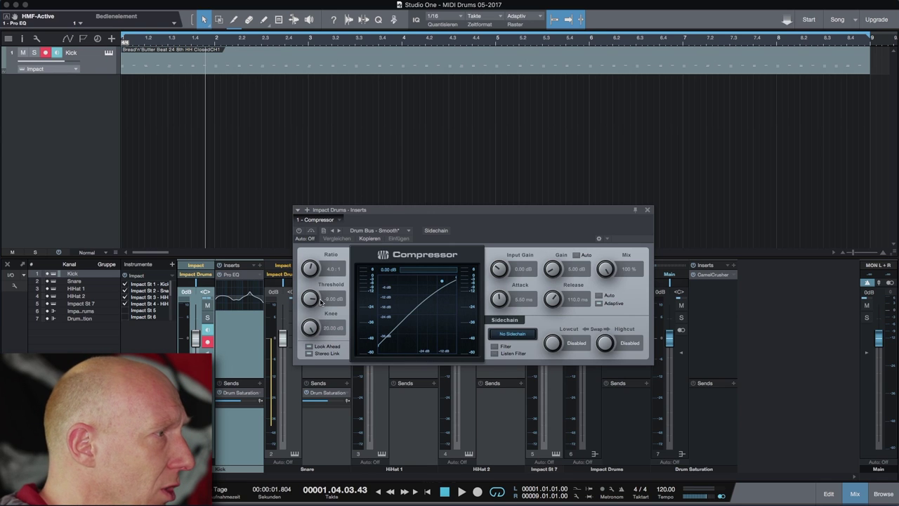
{"action": "left_click_drag", "start_coordinate": [471, 208], "coordinate": [510, 202]}
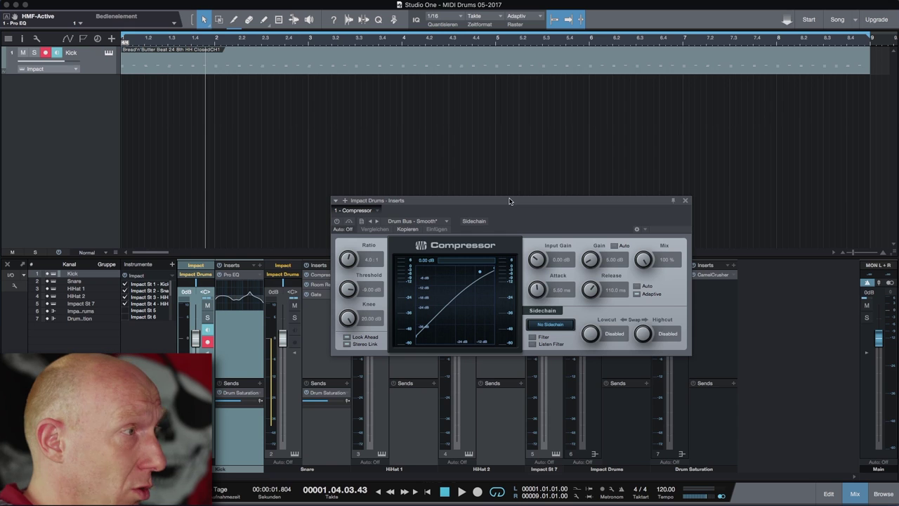
{"action": "key", "text": "space"}
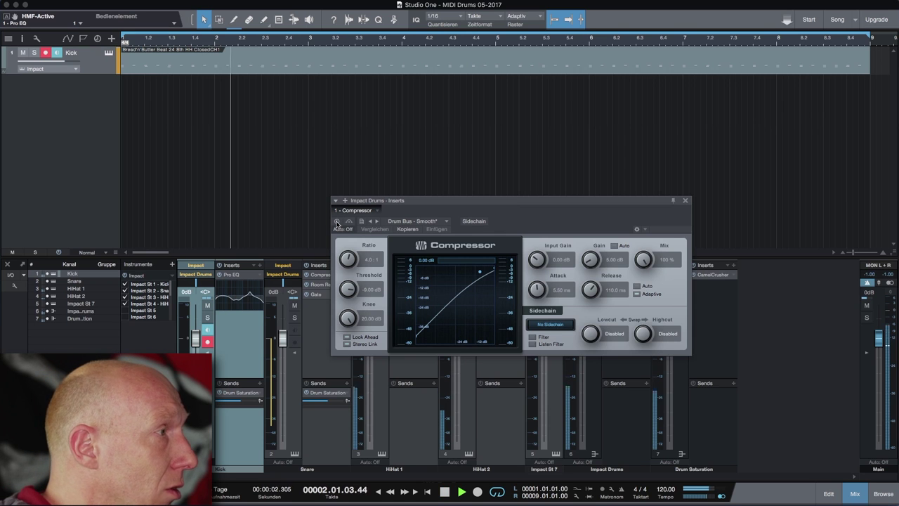
{"action": "left_click", "coordinate": [336, 222]}
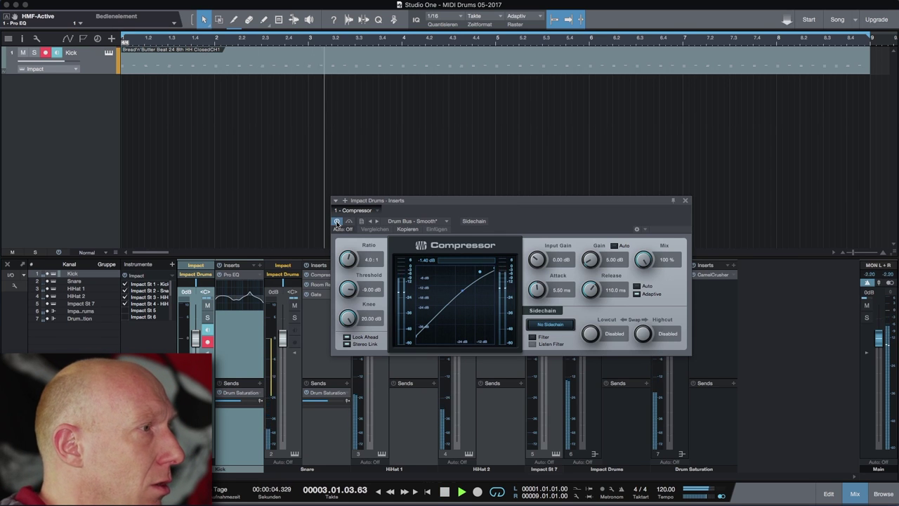
{"action": "key", "text": "space"}
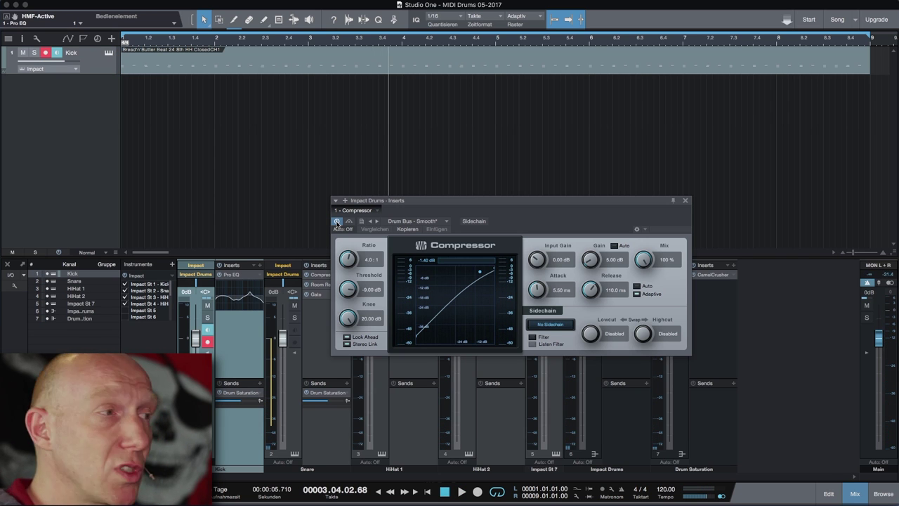
Step: Play the groove from the start with the Impact Drums Compressor bypassed, reactivate it during playback, and close its window after stopping
{"action": "key", "text": "space"}
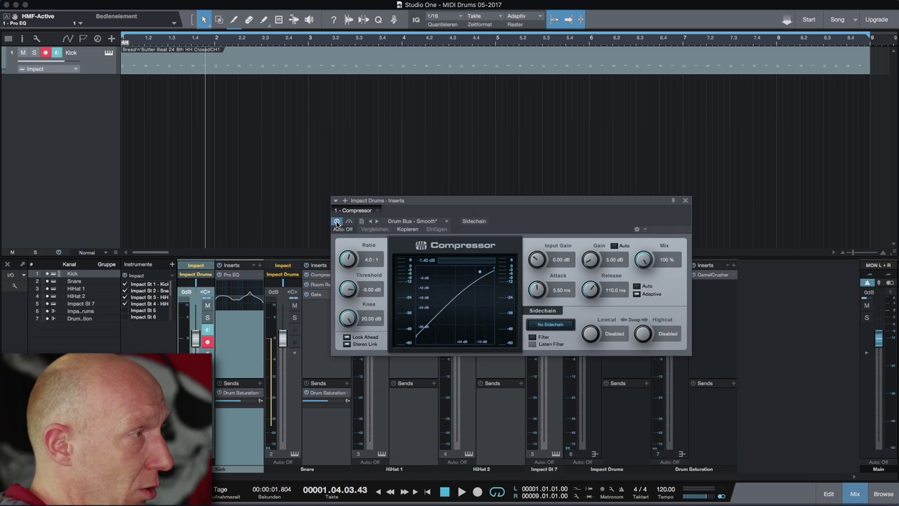
{"action": "key", "text": "comma"}
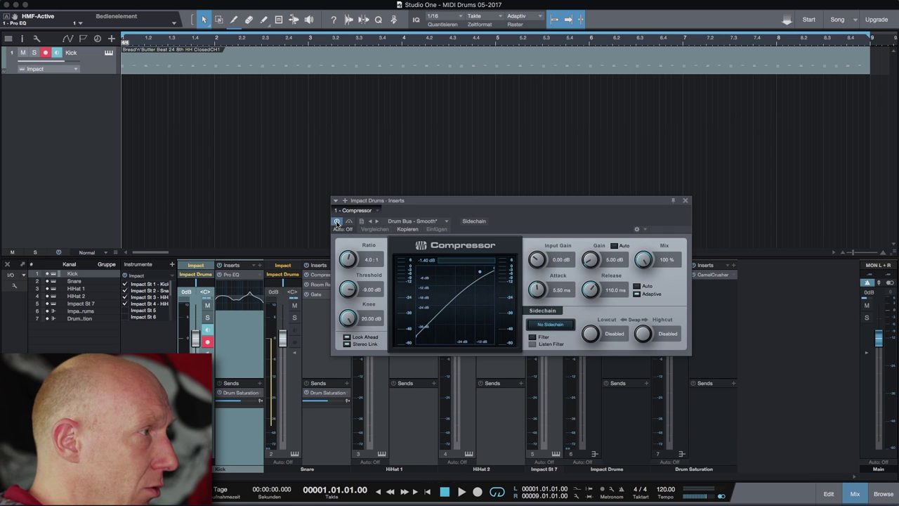
{"action": "left_click", "coordinate": [337, 222]}
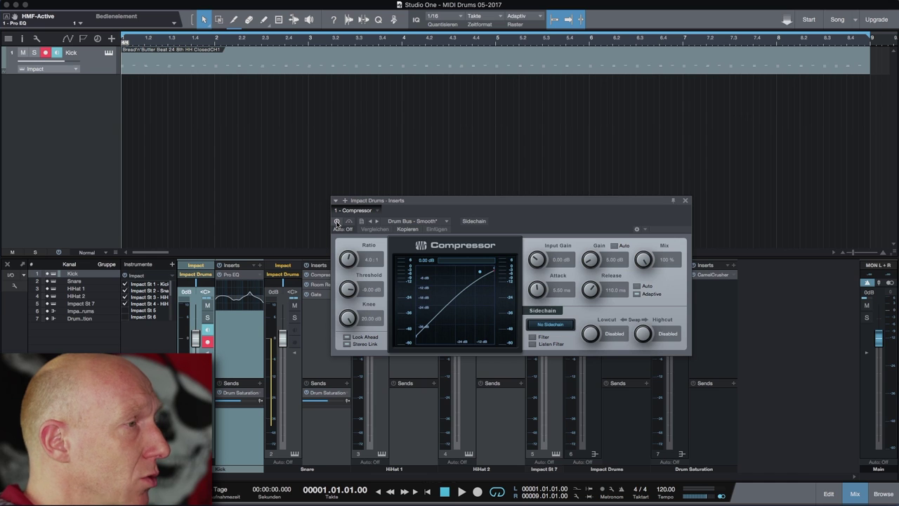
{"action": "key", "text": "space"}
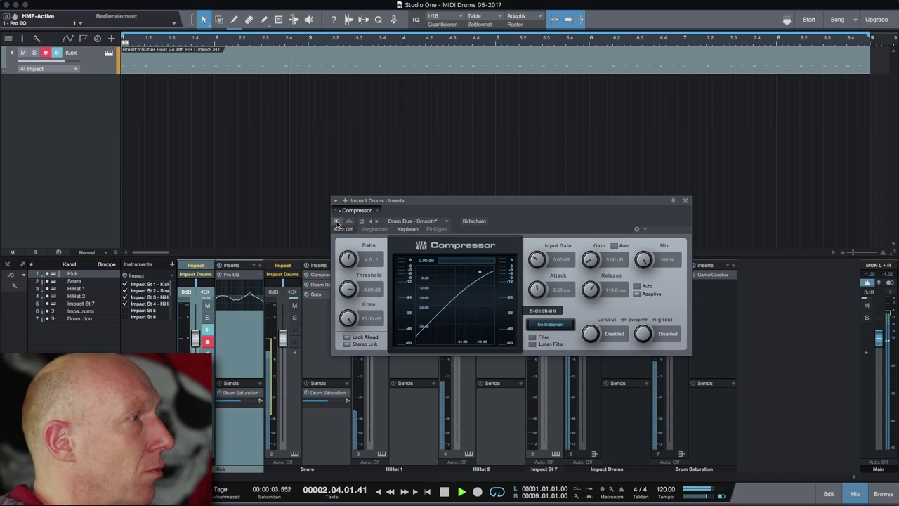
{"action": "left_click", "coordinate": [337, 222]}
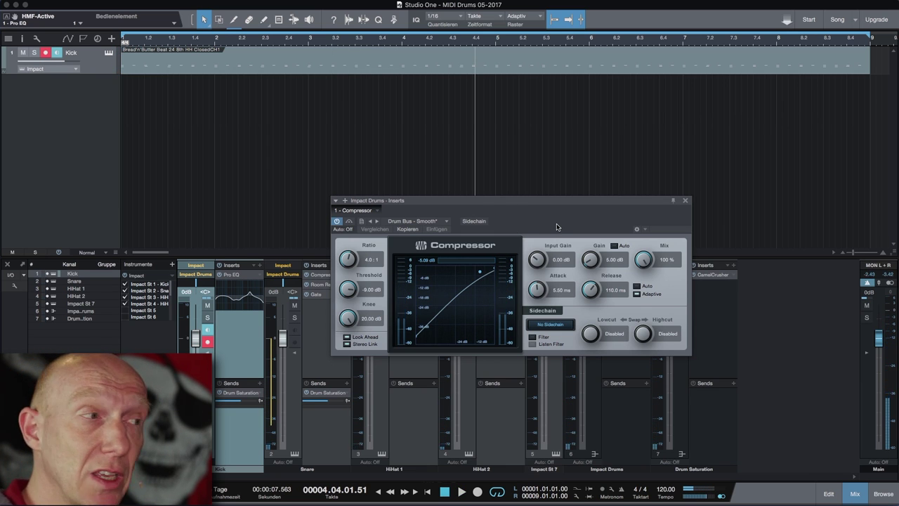
{"action": "left_click", "coordinate": [685, 202]}
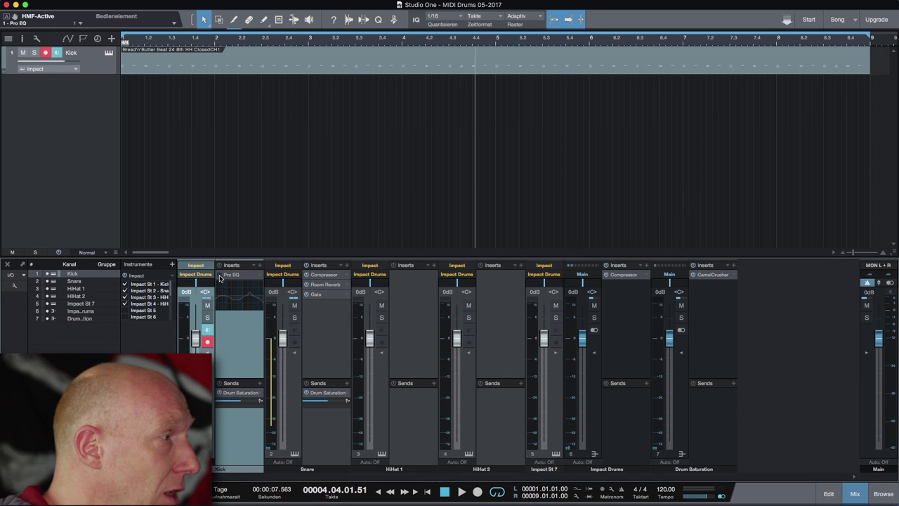
Step: Bypass the Kick, Snare and Impact Drums inserts, mute Drum Saturation, and play from the start, unmuting Drum Saturation during playback
{"action": "left_click", "coordinate": [683, 306]}
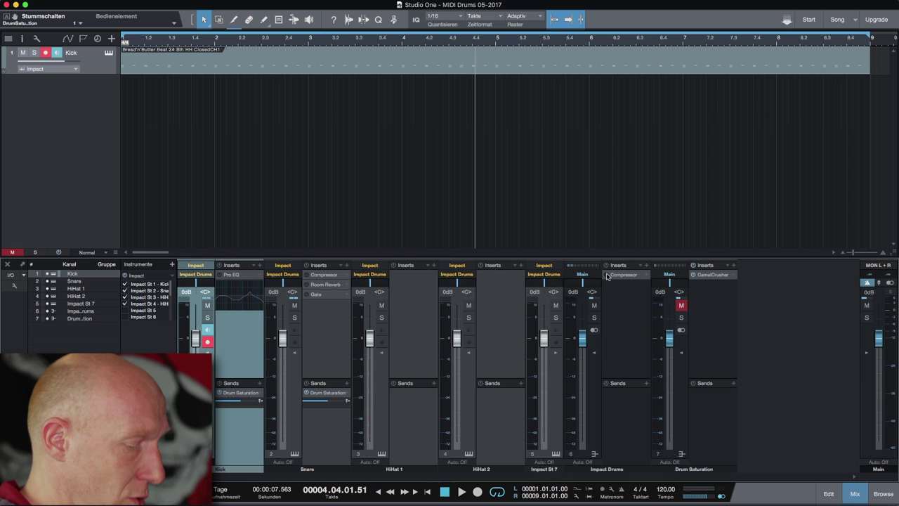
{"action": "key", "text": "comma"}
{"action": "key", "text": "space"}
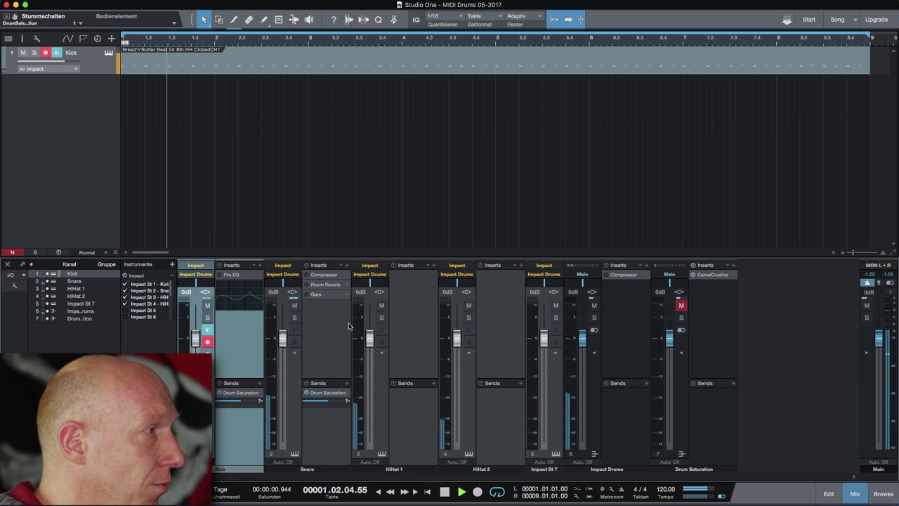
{"action": "left_click", "coordinate": [681, 306]}
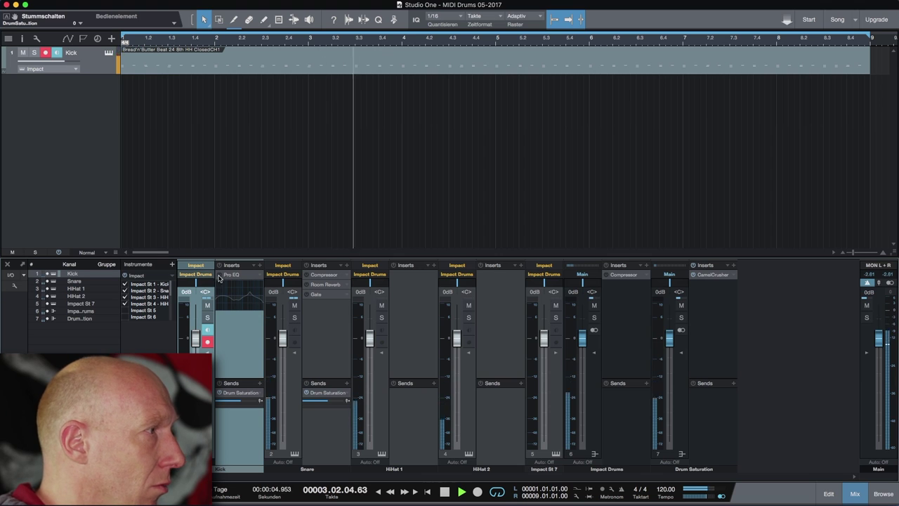